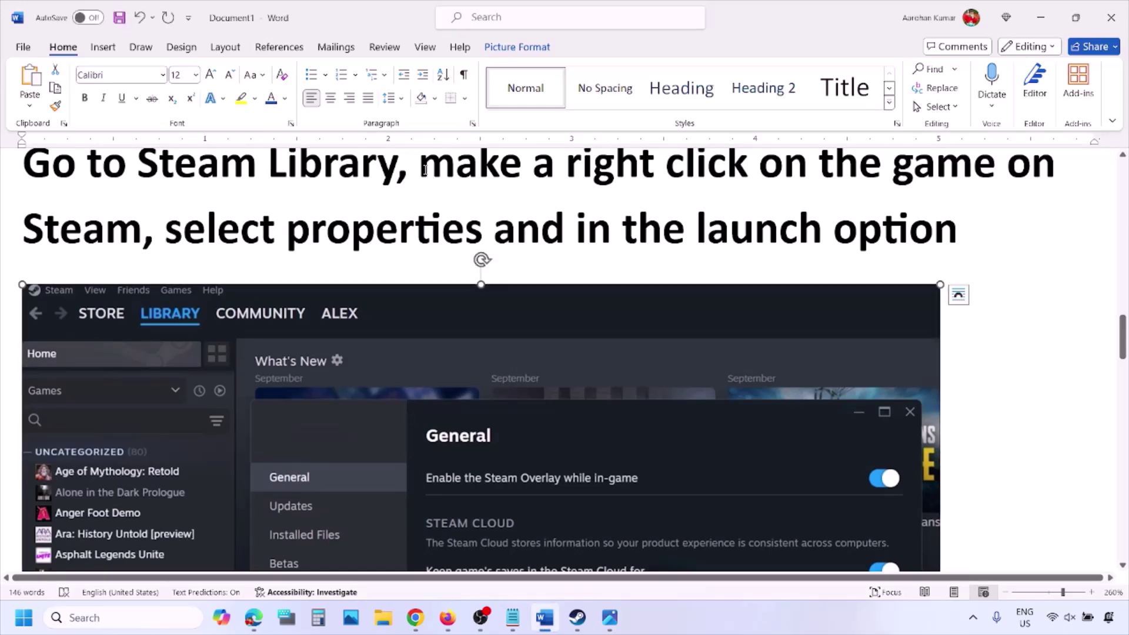
Review the document's Steam launch option instructions and the example screenshots for -dx11, -d3d11 and -dx12
left_click_drag(424, 170, 1006, 170)
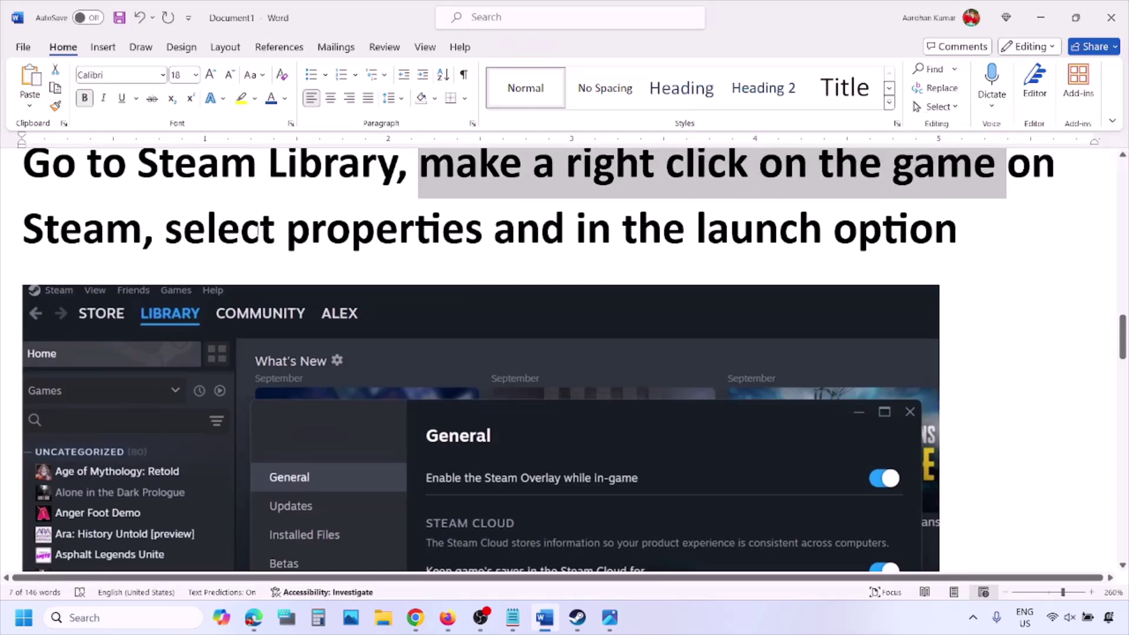
left_click_drag(276, 229, 485, 231)
scroll(485, 235, "down", 5)
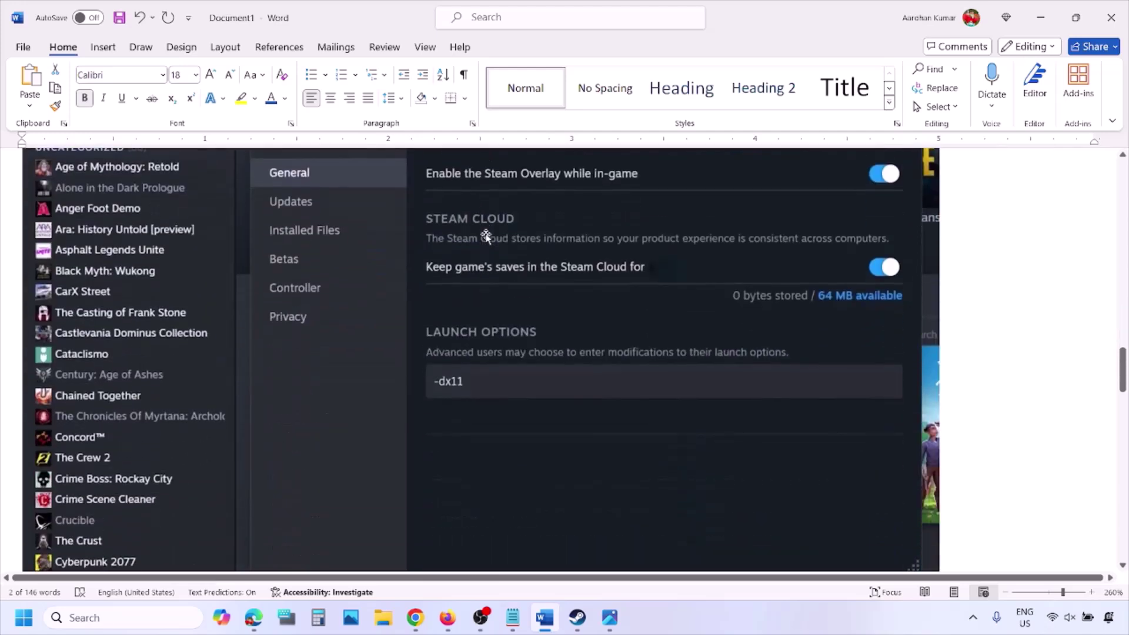
scroll(485, 235, "up", 1)
right_click(486, 232)
left_click(442, 432)
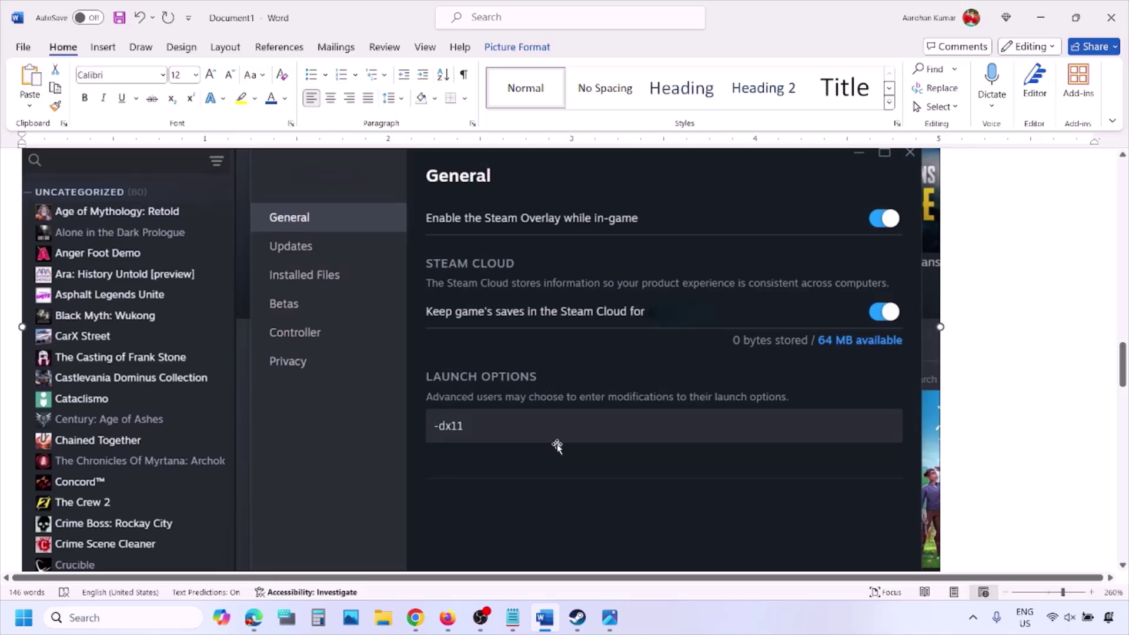
scroll(556, 445, "down", 8)
scroll(557, 445, "down", 5)
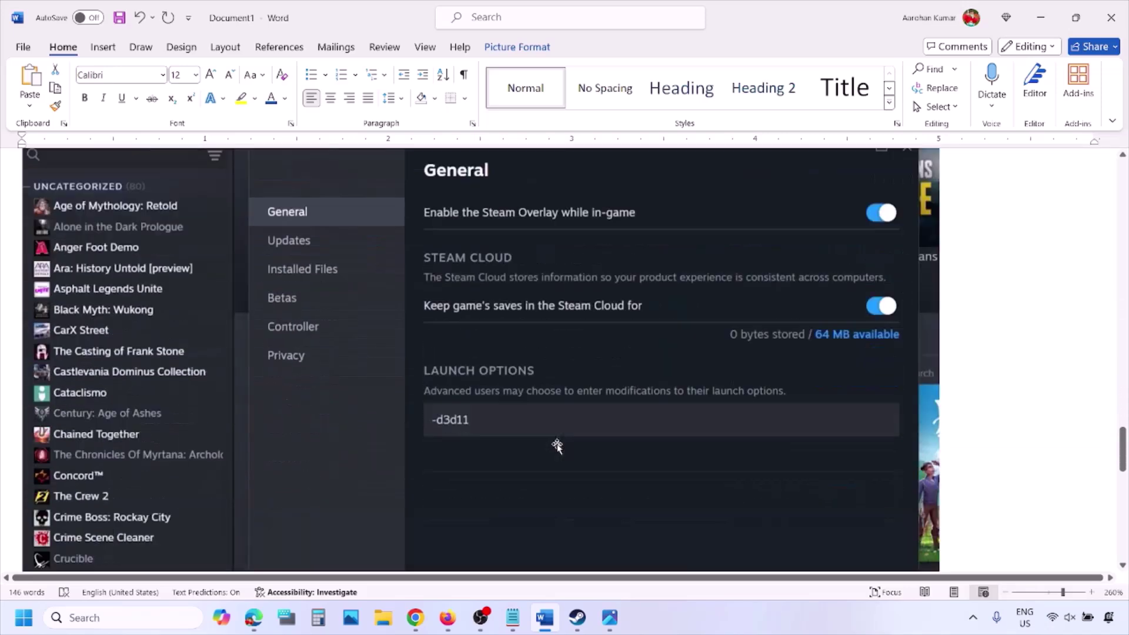
scroll(494, 335, "up", 1)
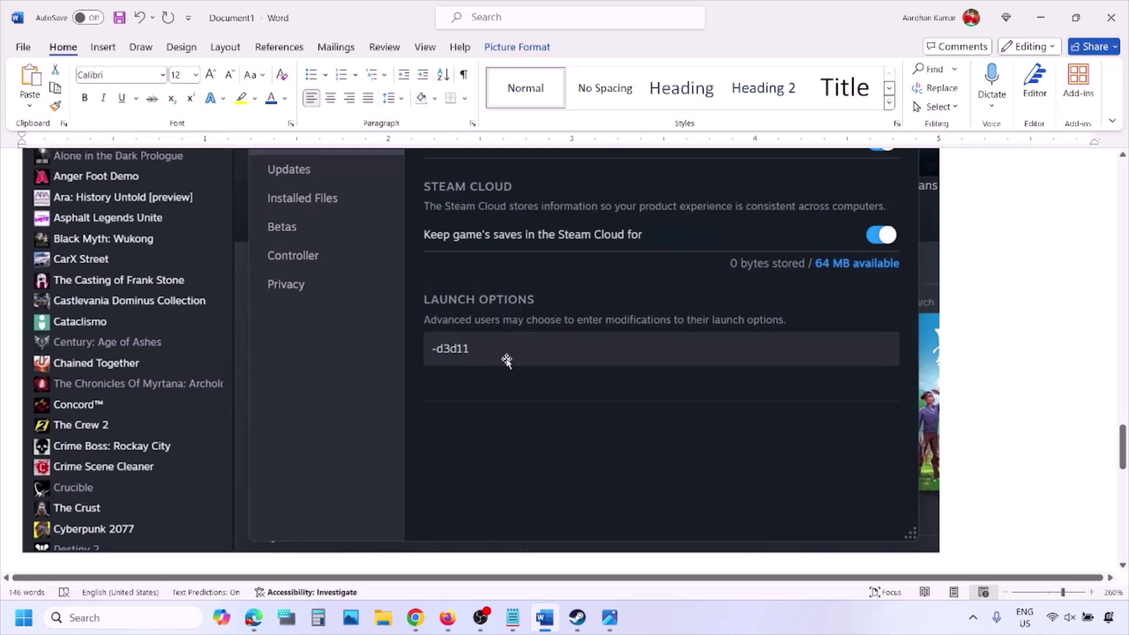
scroll(506, 360, "down", 10)
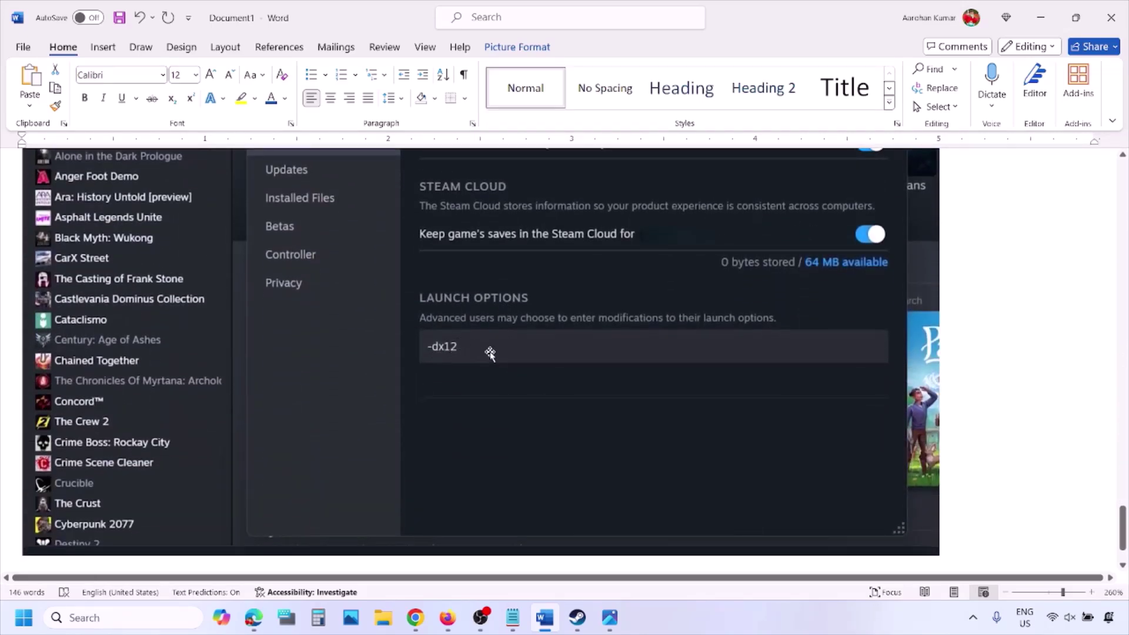
Switch to the Steam library and display the Windows power options containing Restart
left_click(709, 624)
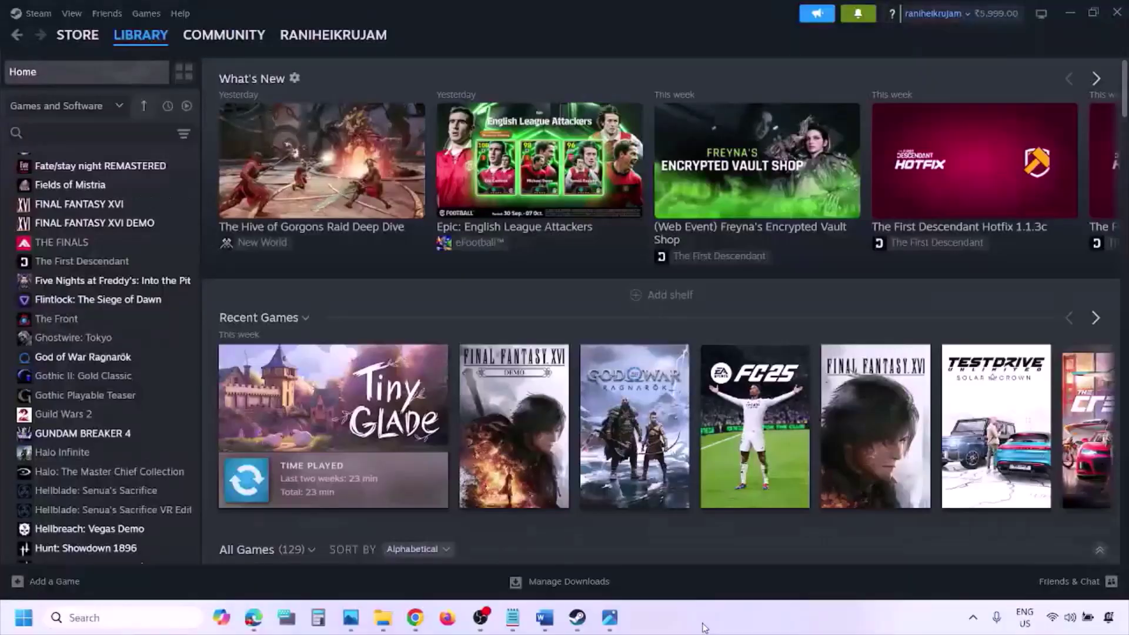
left_click(24, 618)
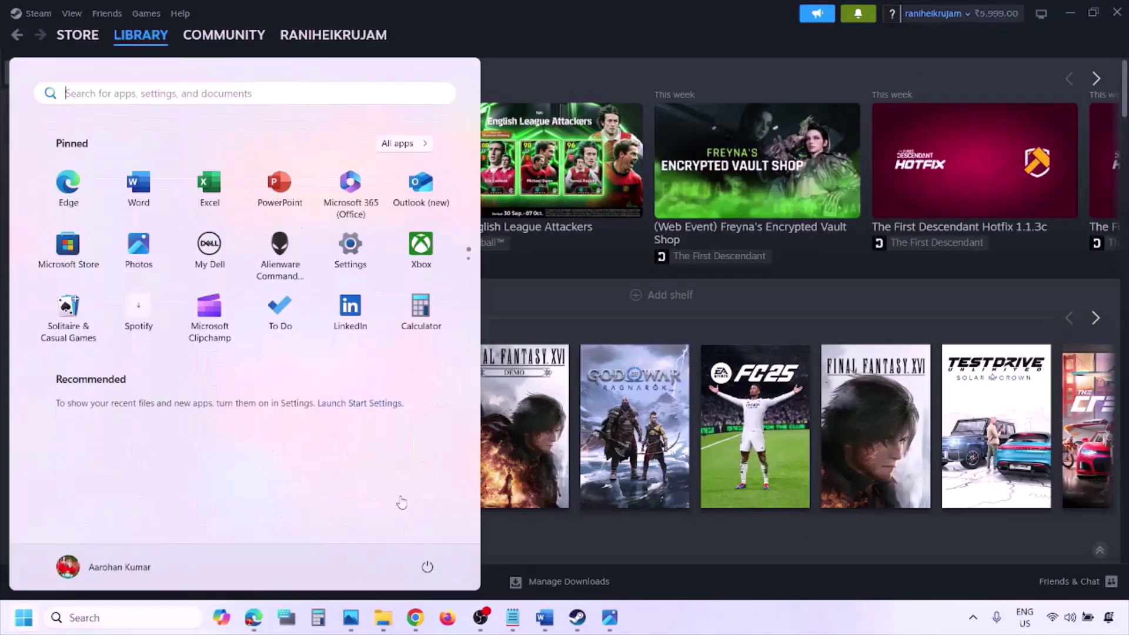
left_click(428, 567)
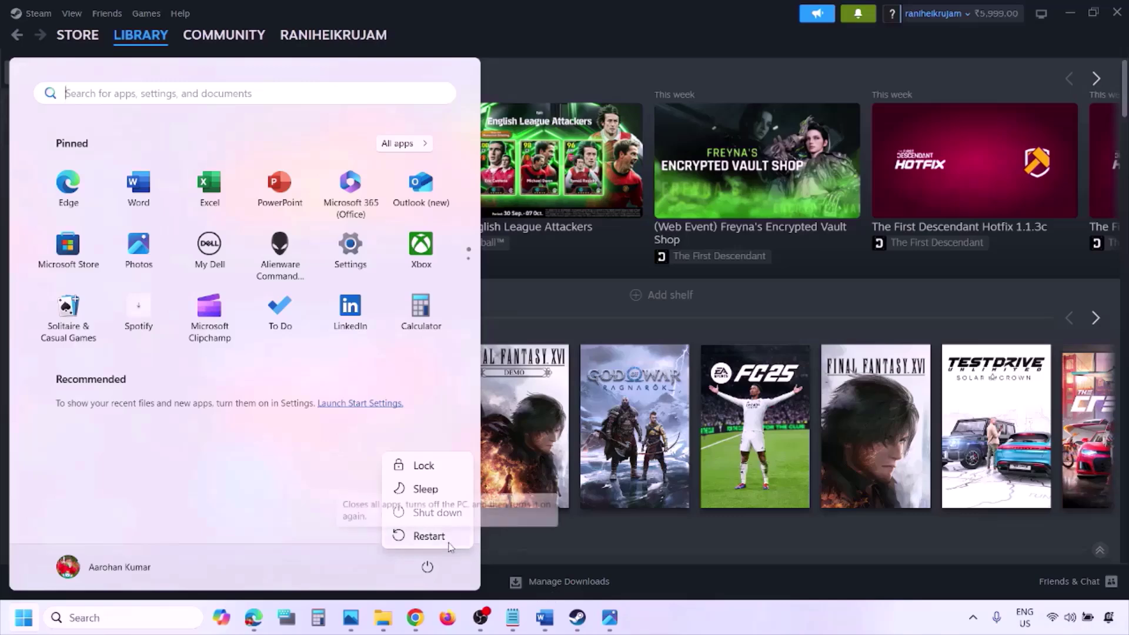
Switch to the Word troubleshooting document and highlight the Step 2 text about running the game as an administrator
left_click(547, 622)
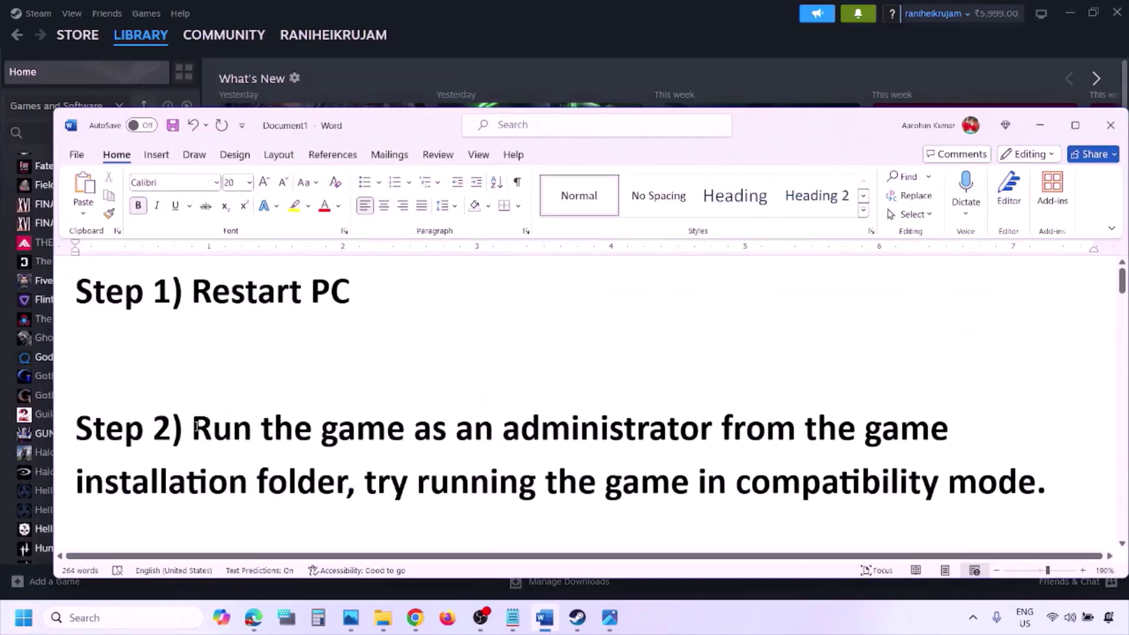
left_click_drag(194, 427, 316, 488)
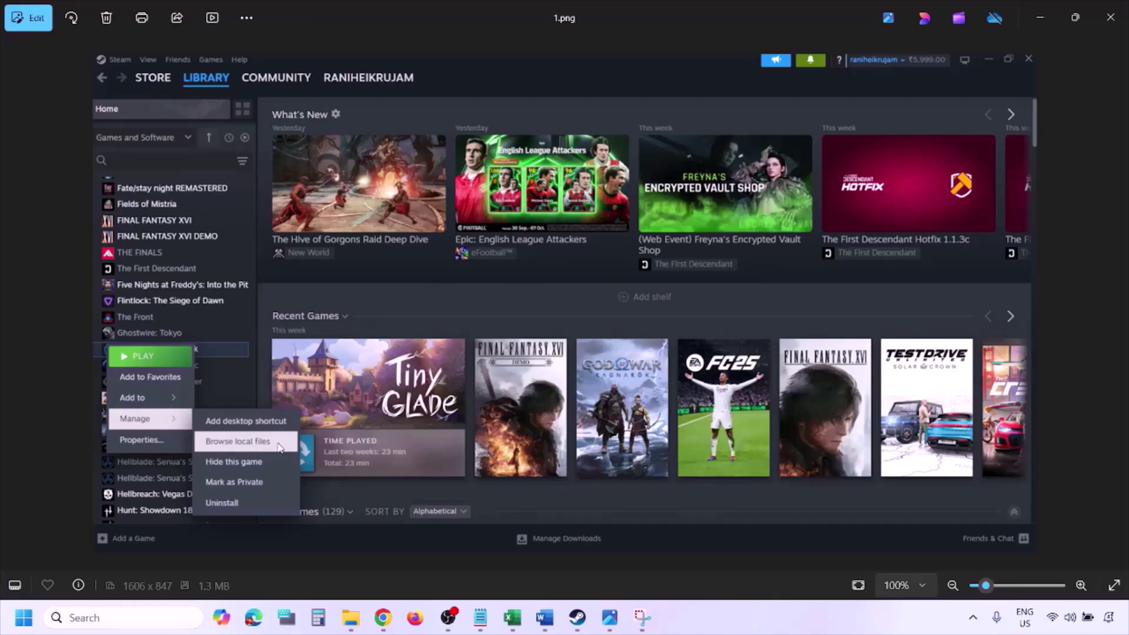
Examine 1.png and 2.png for how to browse the game's local files and open its executable's Properties
scroll(267, 439, "up", 1)
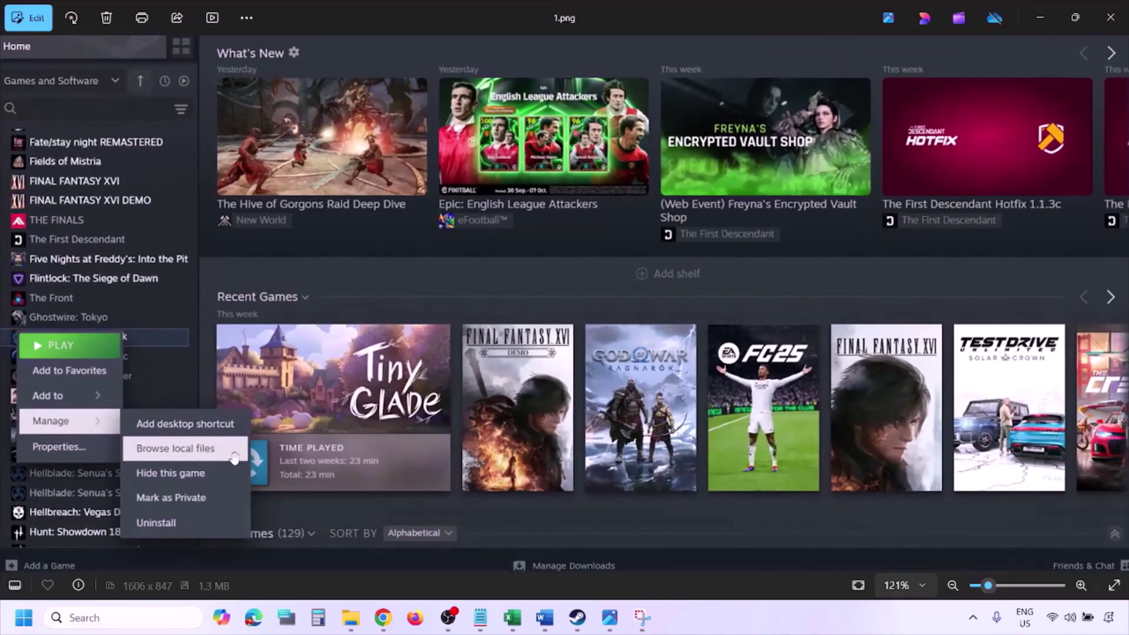
scroll(225, 455, "down", 1)
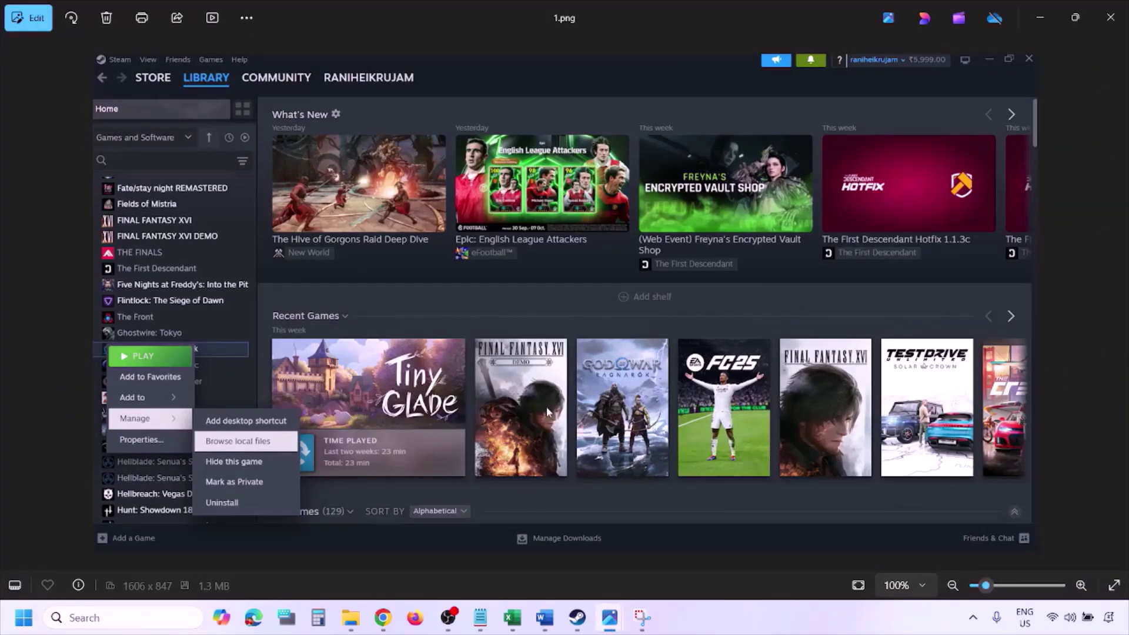
key("Right")
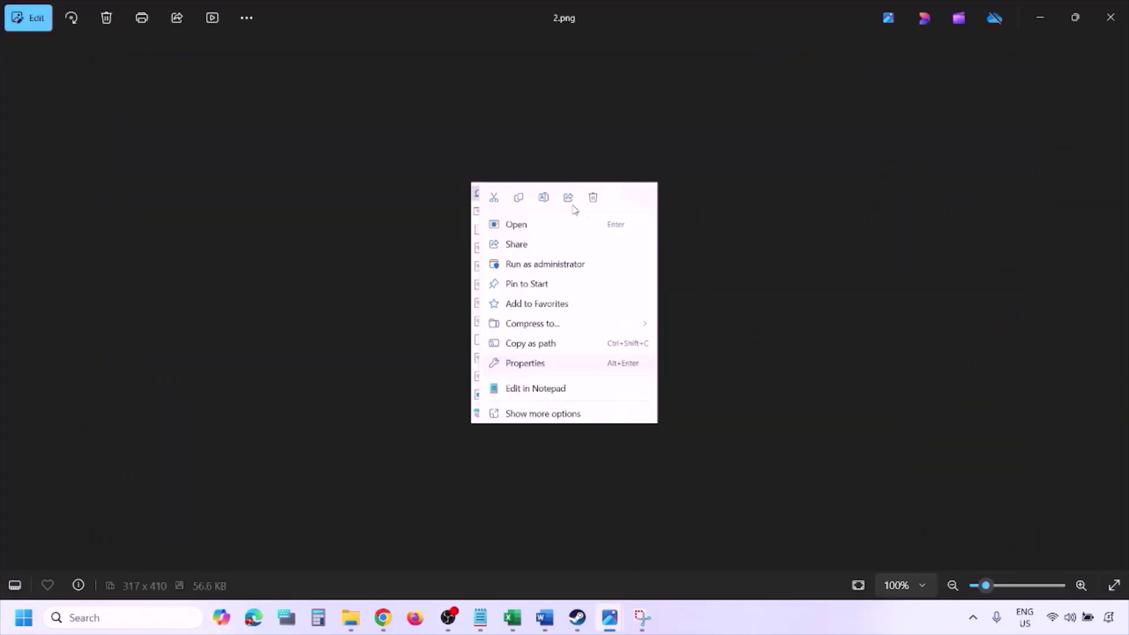
scroll(556, 352, "up", 3)
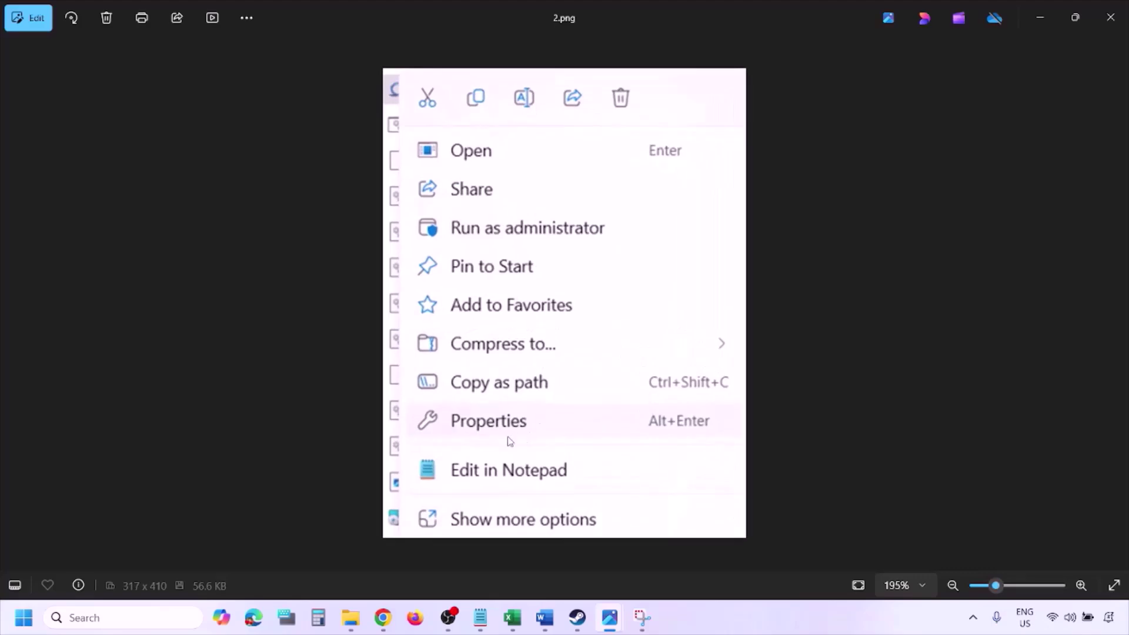
scroll(519, 432, "down", 3)
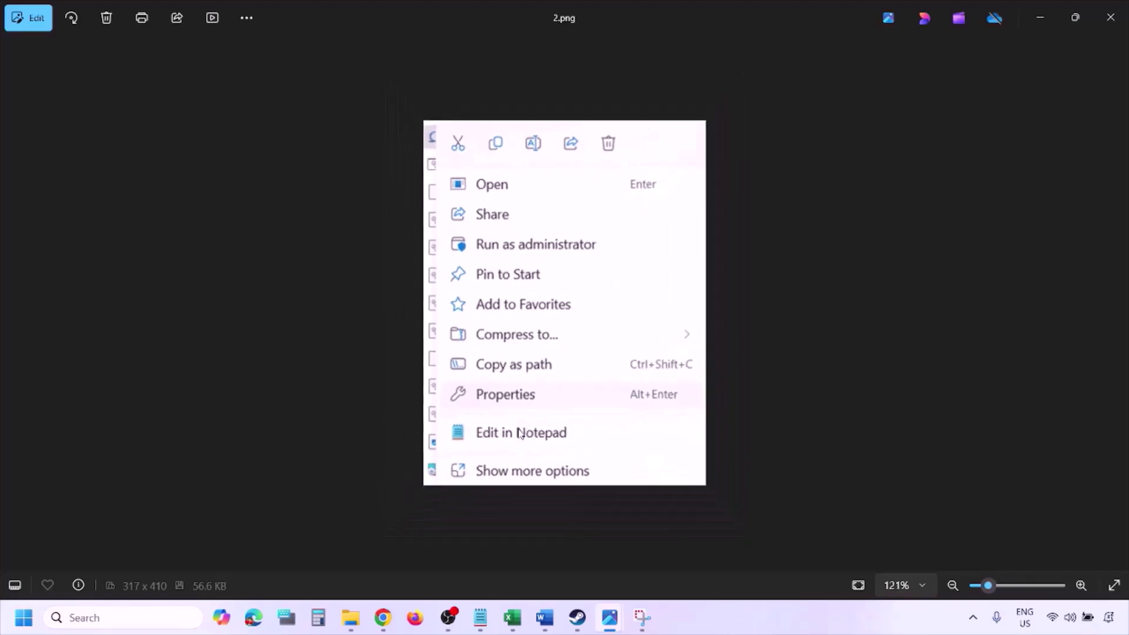
View 3.png and inspect the Compatibility settings with Run this program as an administrator enabled
key("Right")
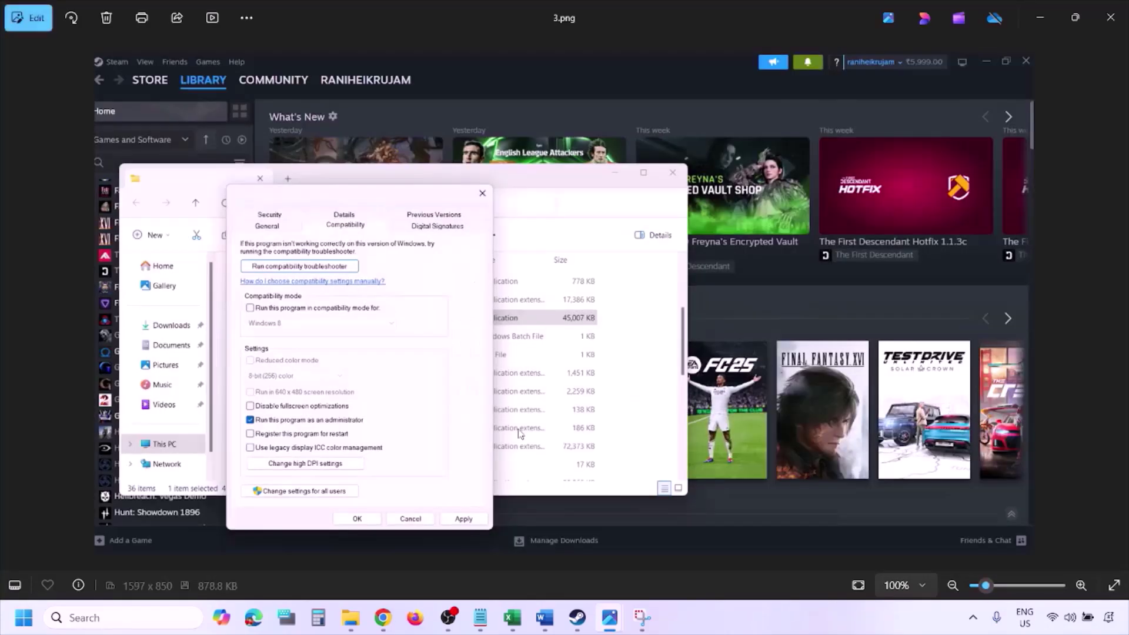
scroll(336, 333, "up", 2)
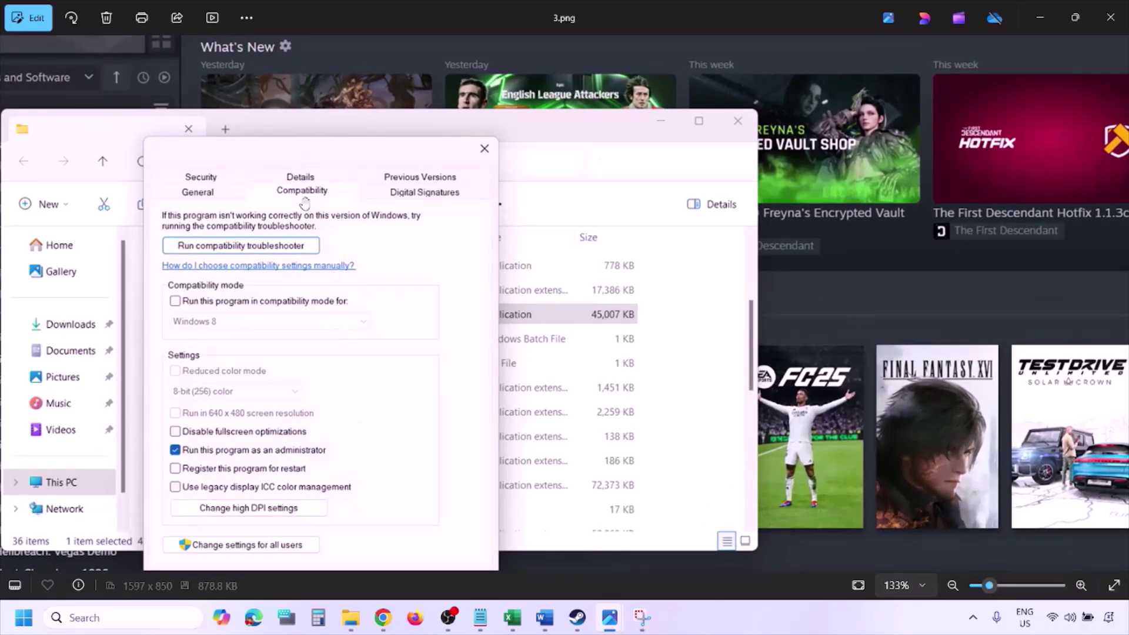
scroll(250, 441, "down", 1)
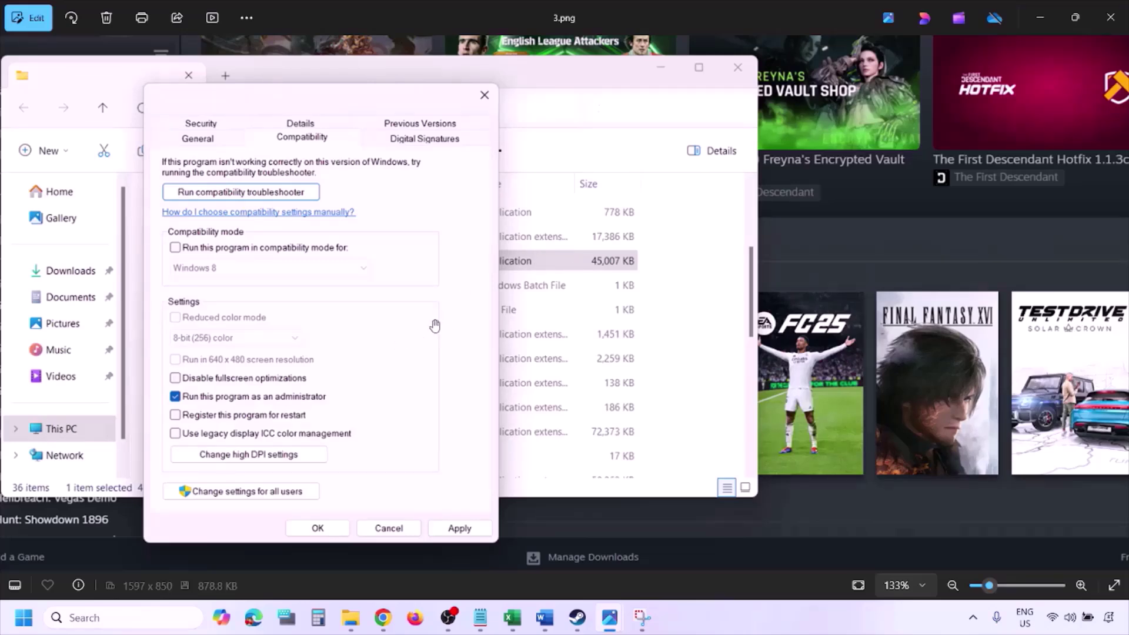
scroll(435, 326, "down", 2)
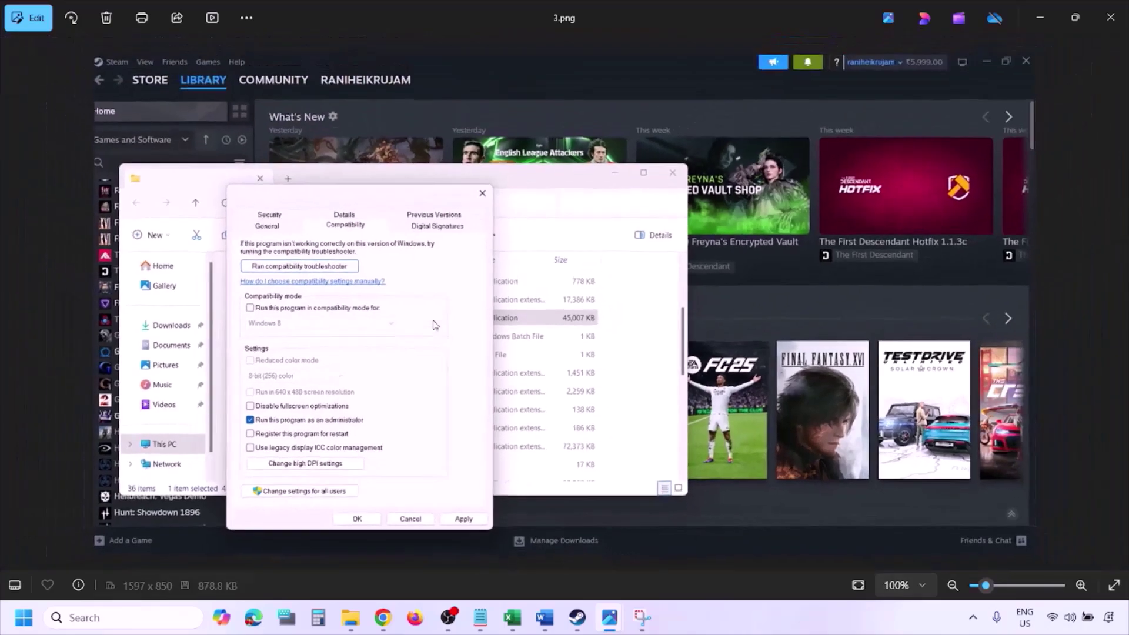
View 4.png and inspect the compatibility mode setting for Windows 8 down to the dialog's confirmation options
key("Right")
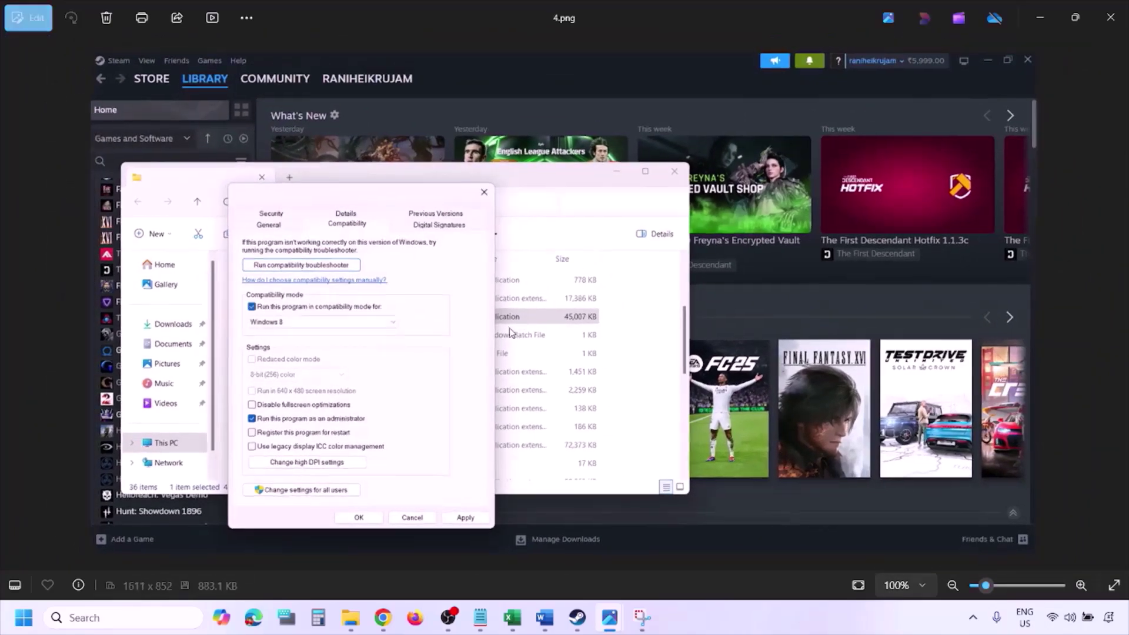
scroll(509, 332, "up", 3)
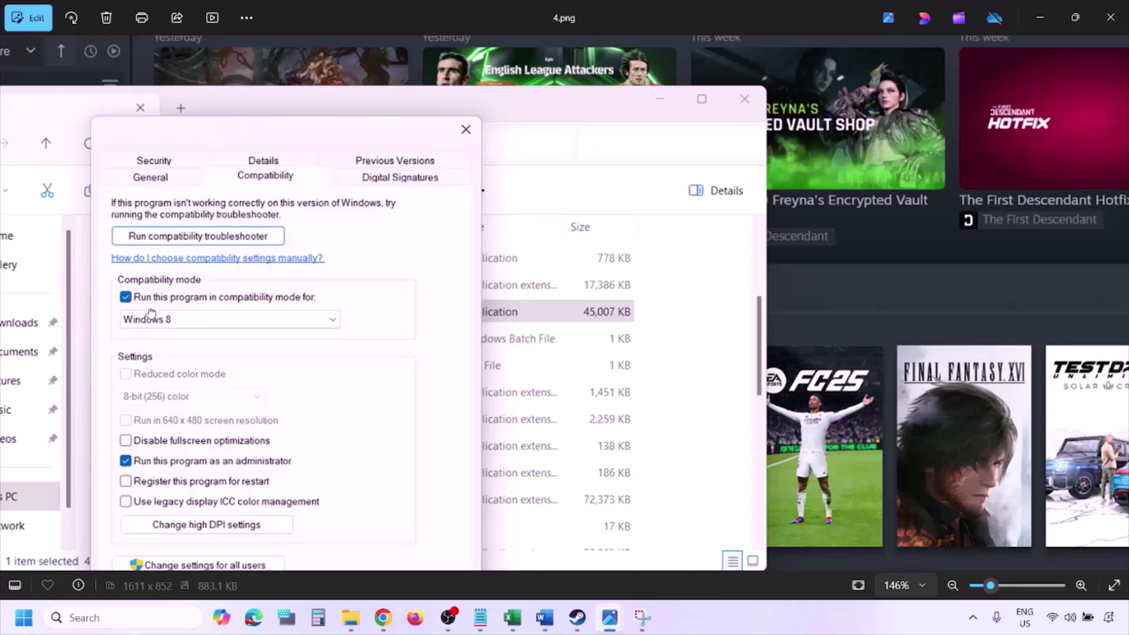
left_click_drag(150, 314, 157, 274)
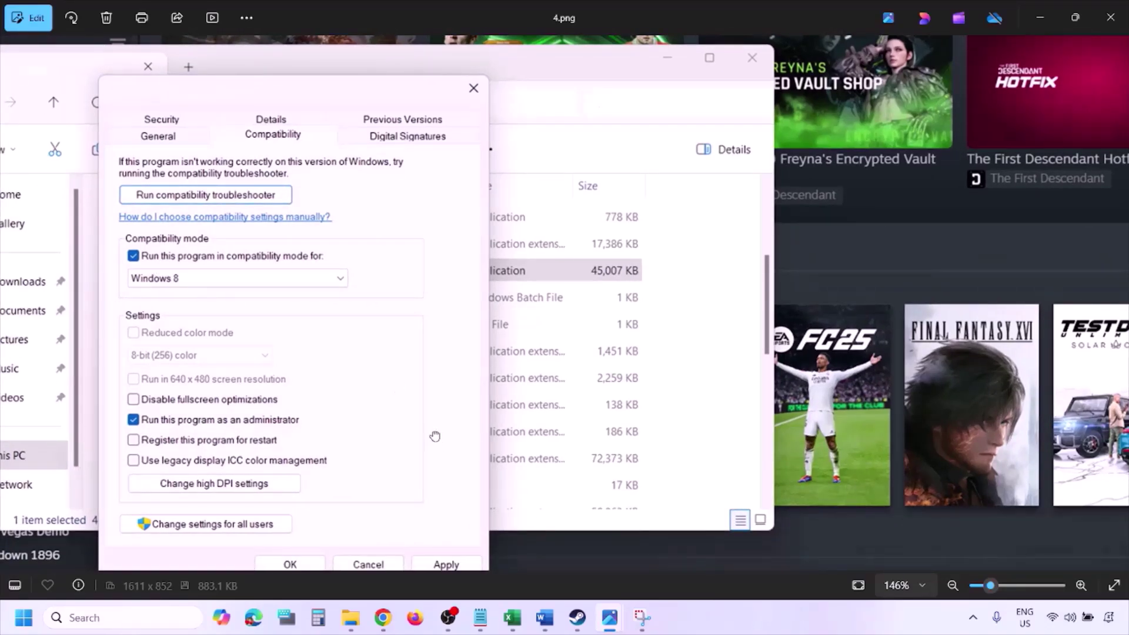
left_click_drag(435, 436, 442, 403)
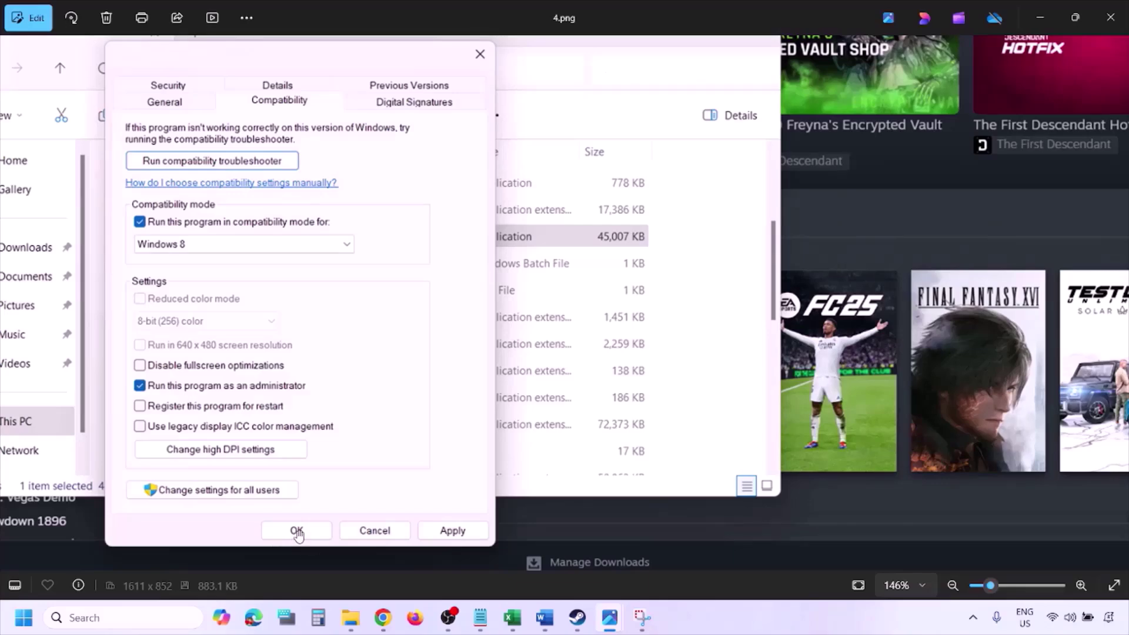
scroll(612, 416, "down", 2)
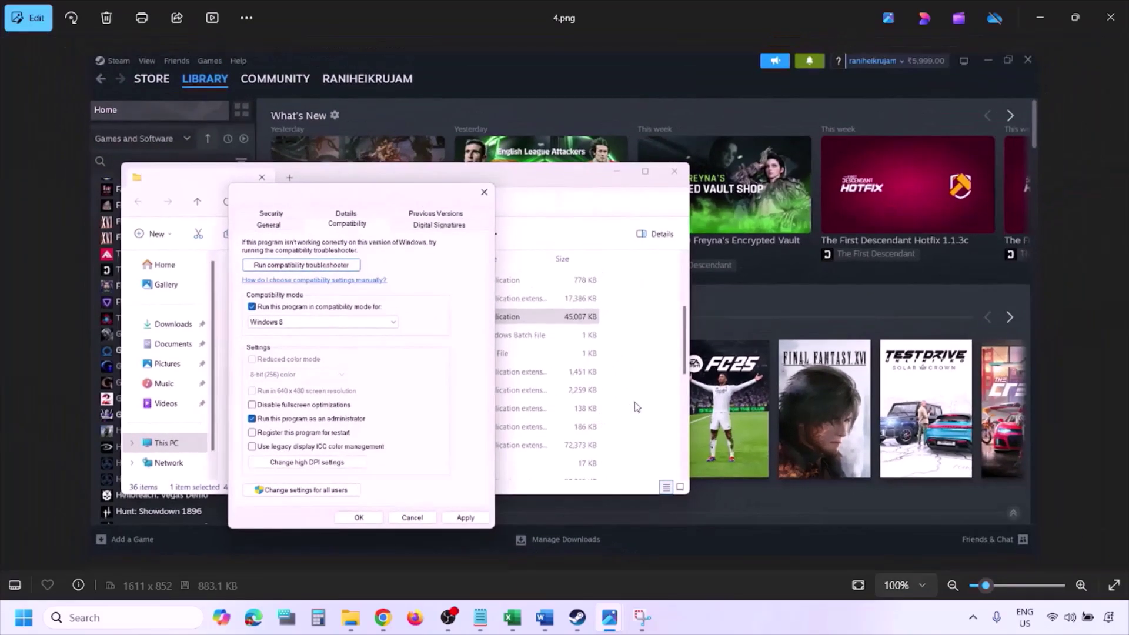
View 5.png and inspect the list of Windows versions with Windows 7 highlighted for compatibility mode
key("Right")
scroll(365, 348, "up", 2)
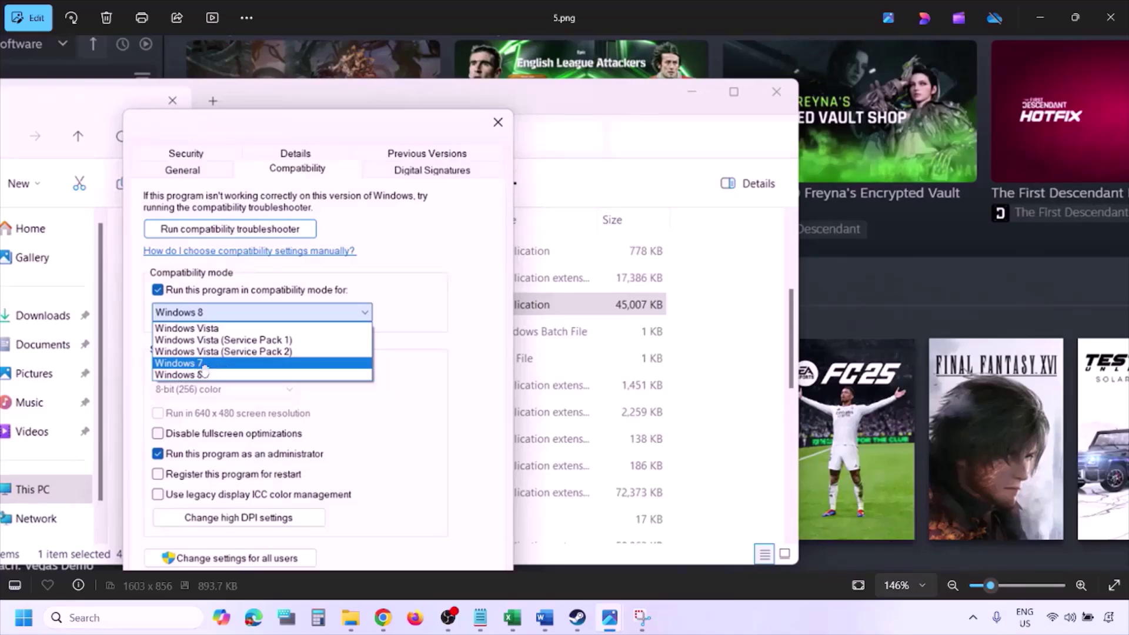
scroll(213, 371, "down", 2)
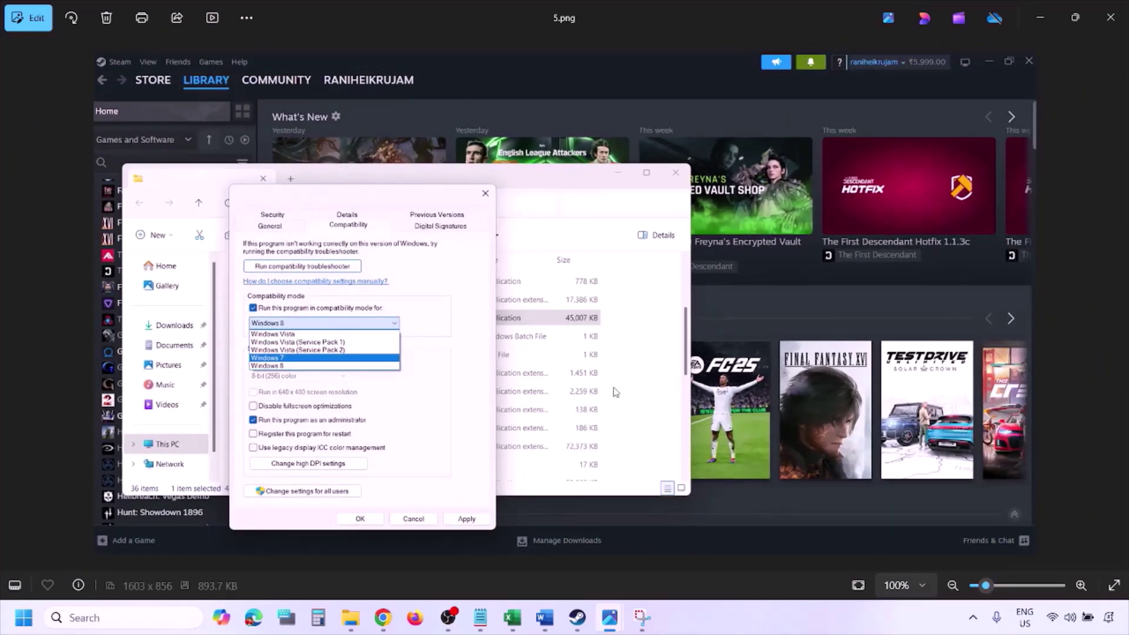
View 6.png and inspect the Windows 7 compatibility settings with Disable fullscreen optimizations and Run this program as an administrator enabled
key("Right")
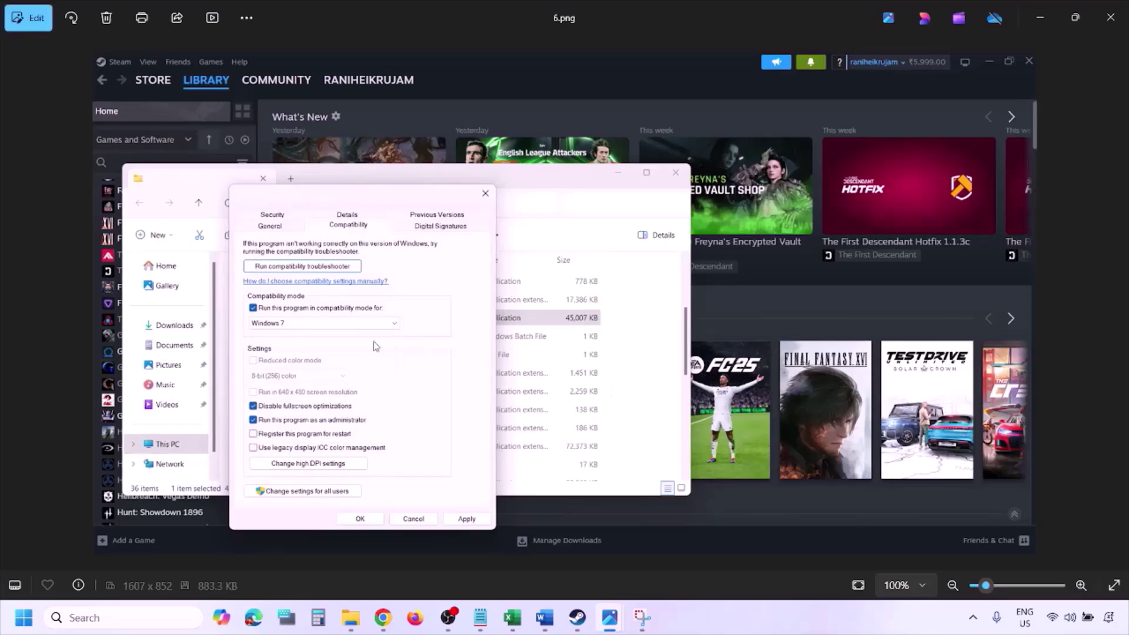
scroll(370, 346, "up", 2)
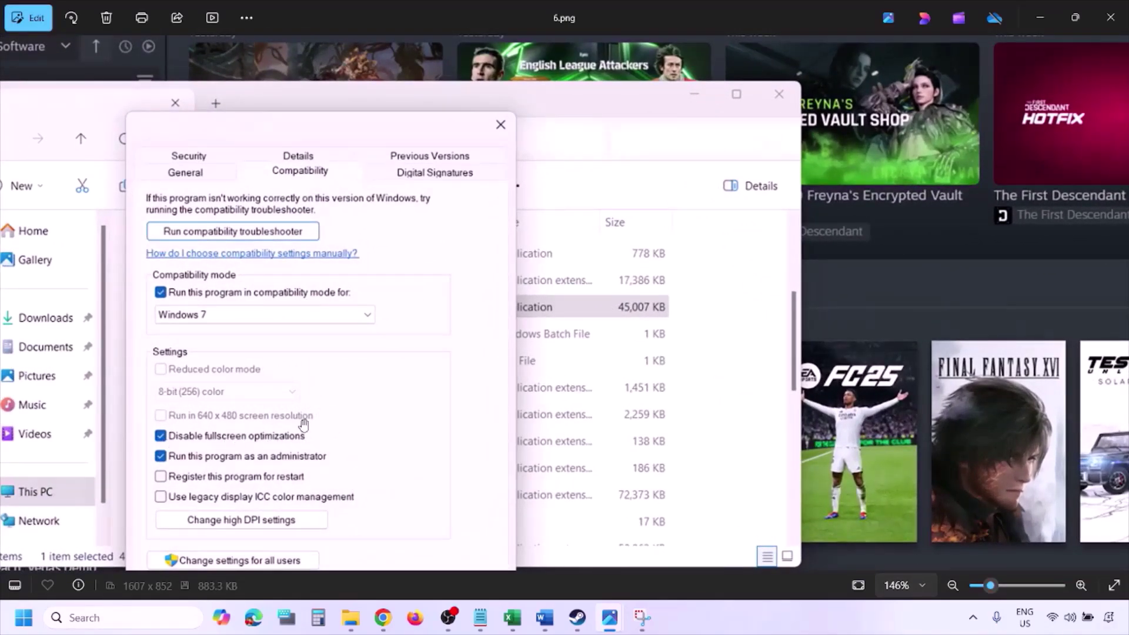
left_click_drag(319, 422, 372, 303)
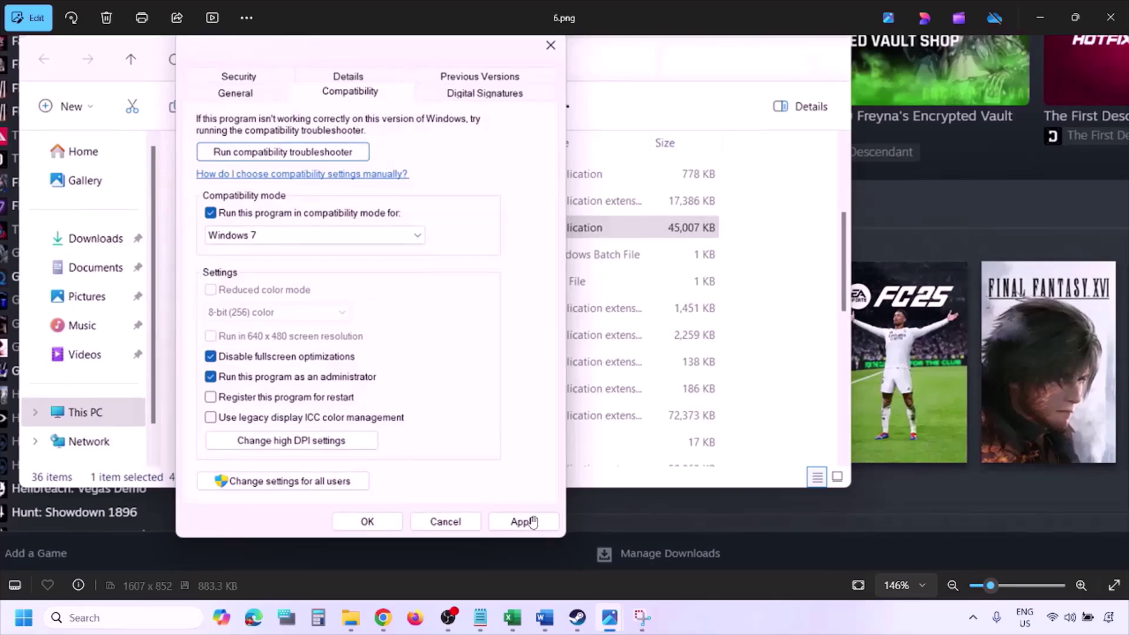
scroll(393, 521, "down", 3)
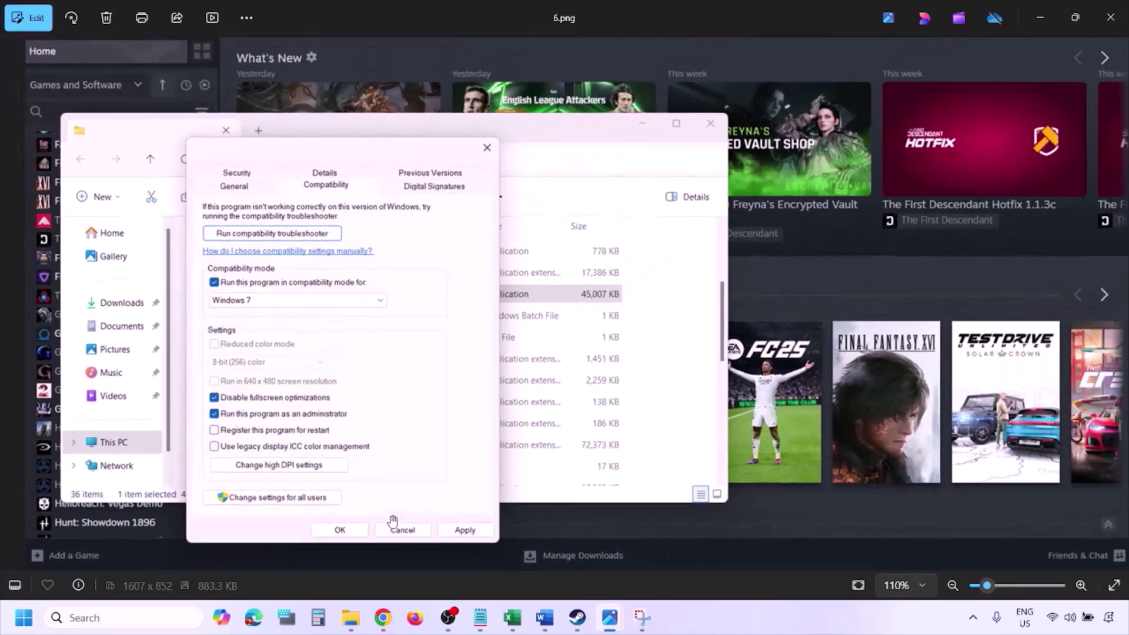
scroll(311, 405, "up", 3)
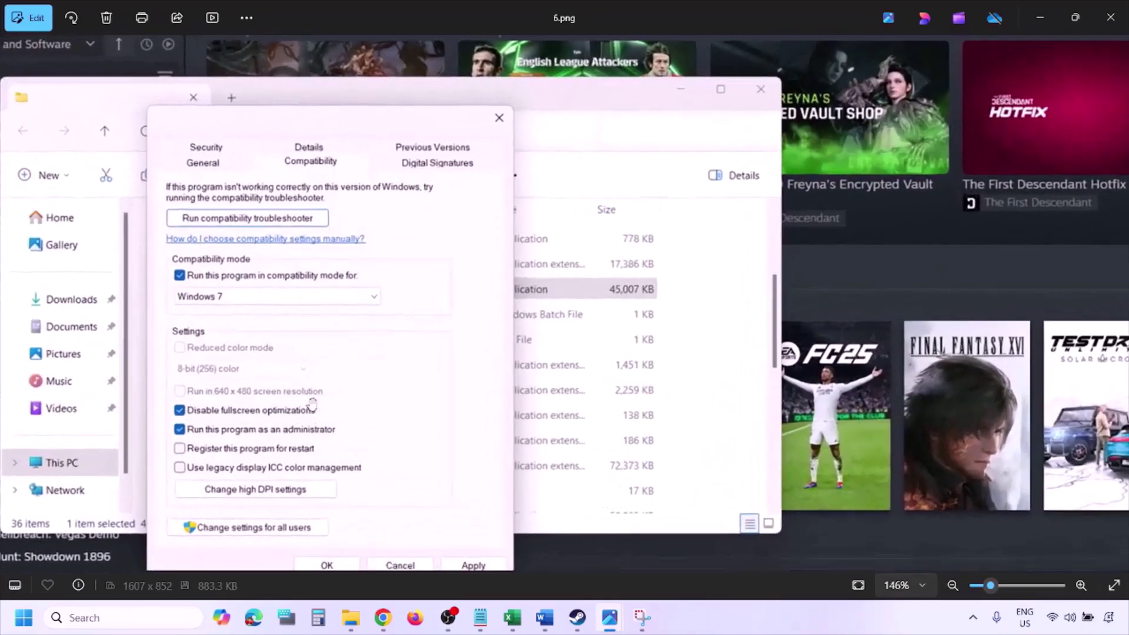
left_click_drag(222, 390, 279, 377)
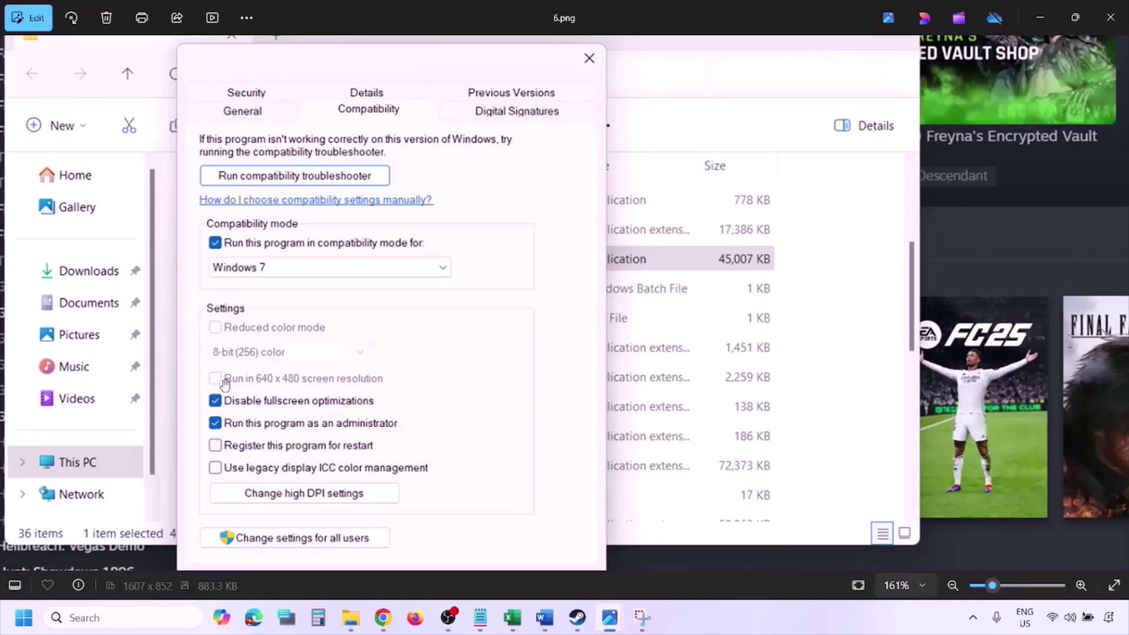
scroll(318, 346, "down", 3)
View 7.png and inspect the Compatibility settings with compatibility mode and Run this program as an administrator cleared
key("Right")
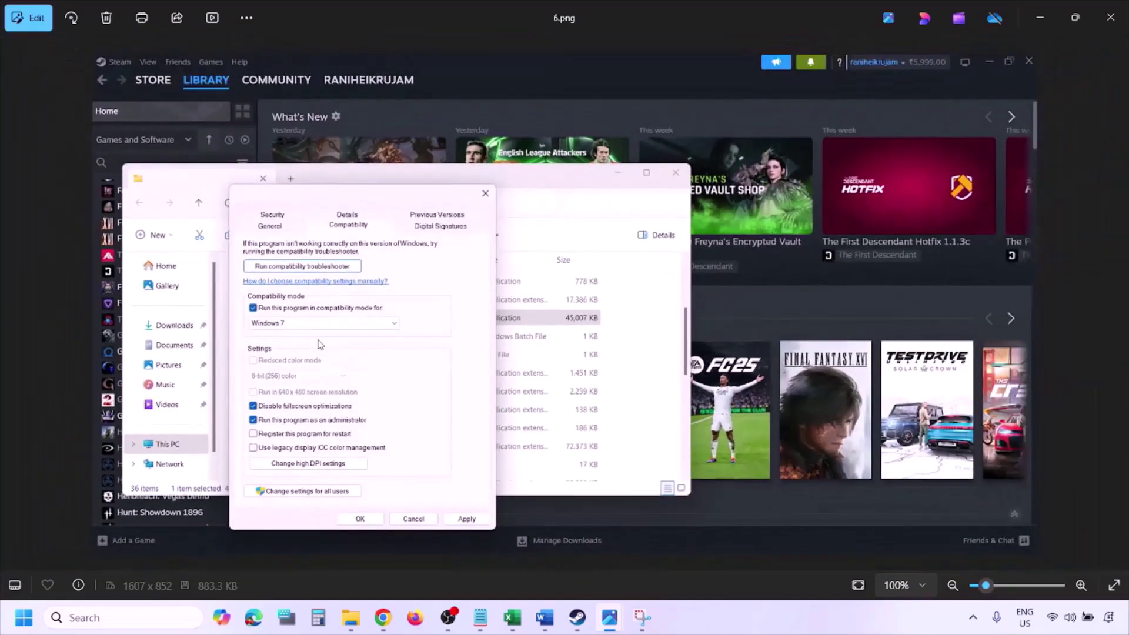
scroll(319, 345, "up", 4)
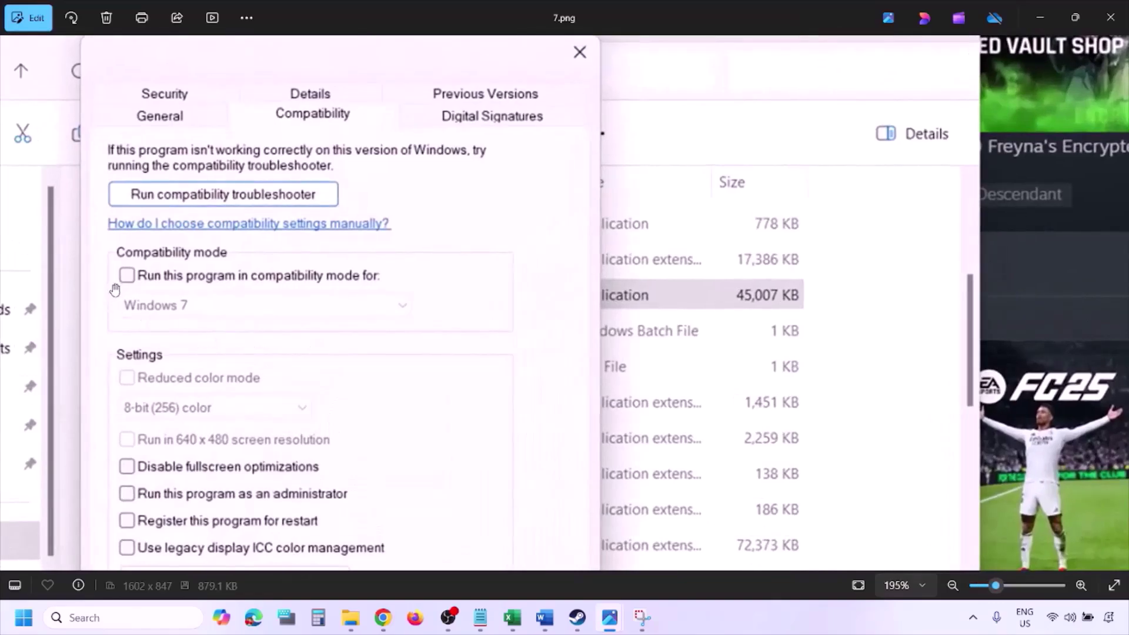
scroll(181, 381, "down", 2)
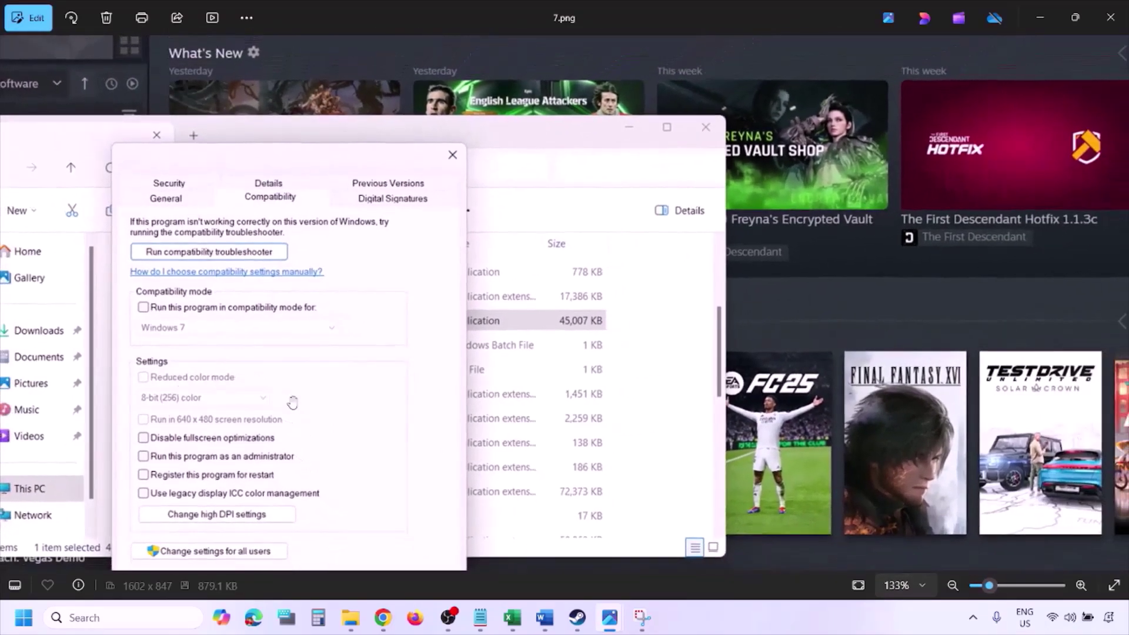
left_click_drag(293, 402, 295, 323)
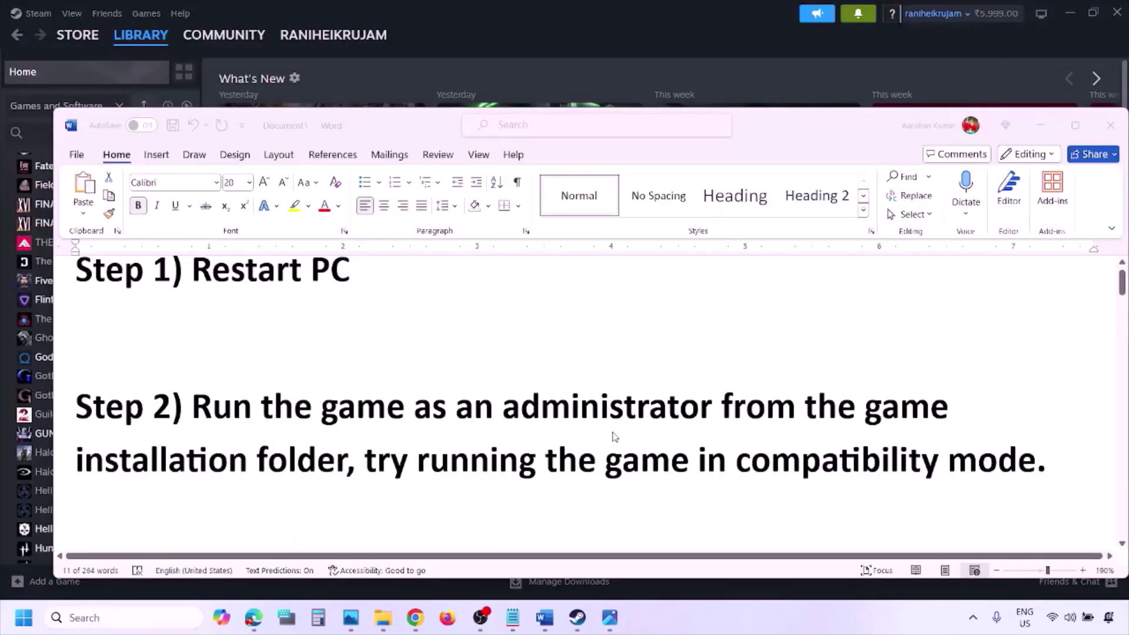
Read Step 3 about verifying the game files in the Word document and view 0.png showing the game's Properties option
scroll(614, 437, "down", 3)
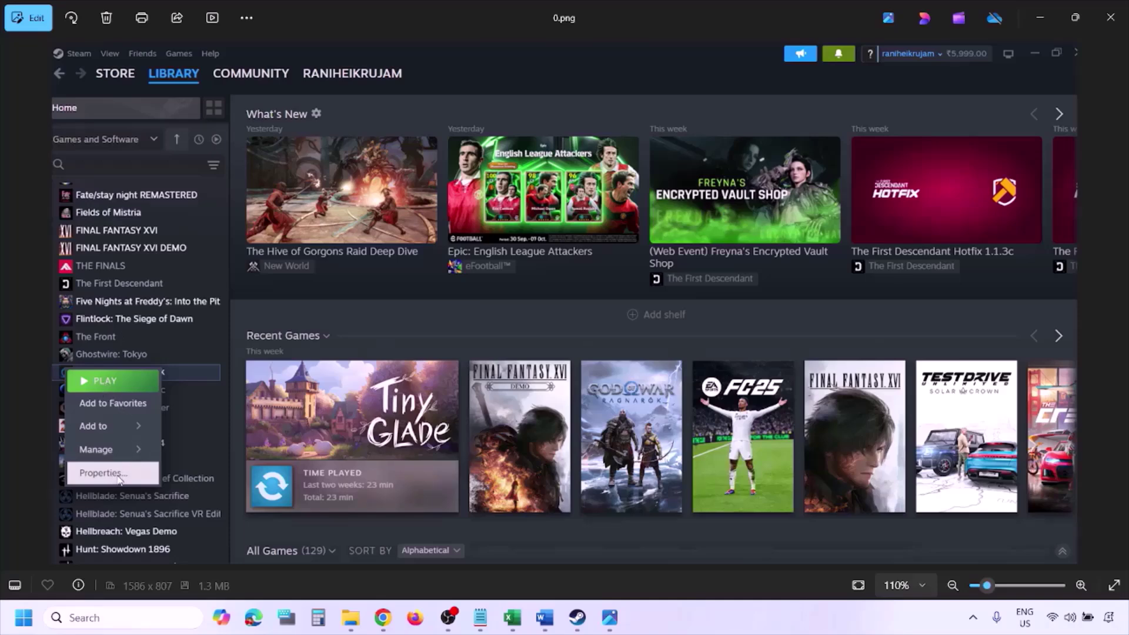
key("ctrl+minus")
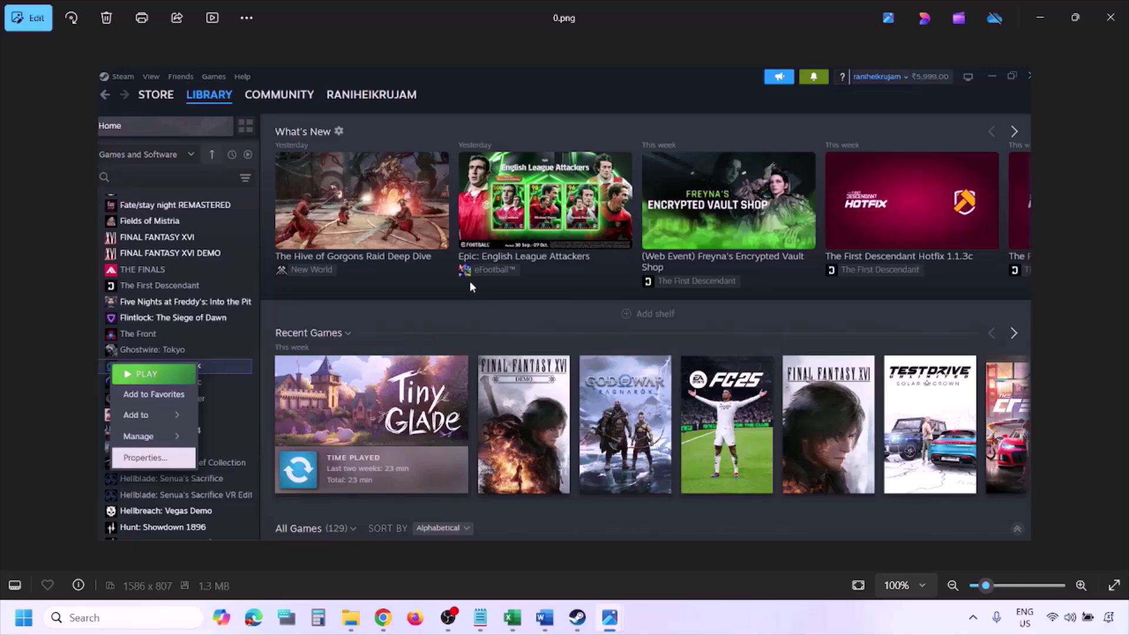
key("Right")
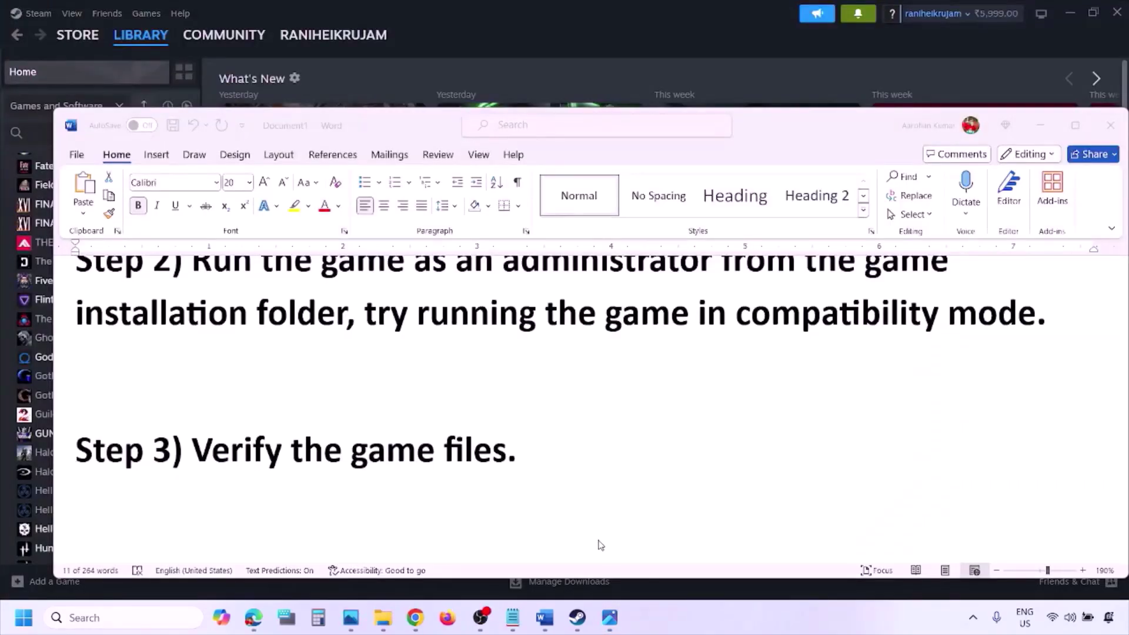
Read Step 4 about allowing the game exe file in the Word document and highlight the words "Windows Security"
scroll(599, 543, "down", 3)
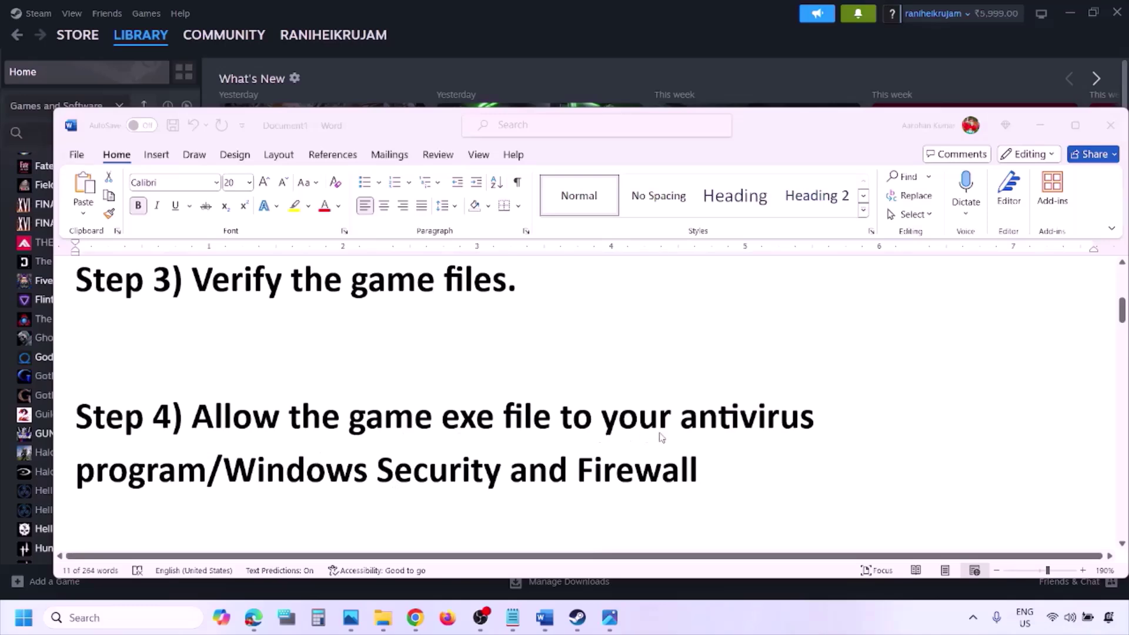
left_click(207, 468)
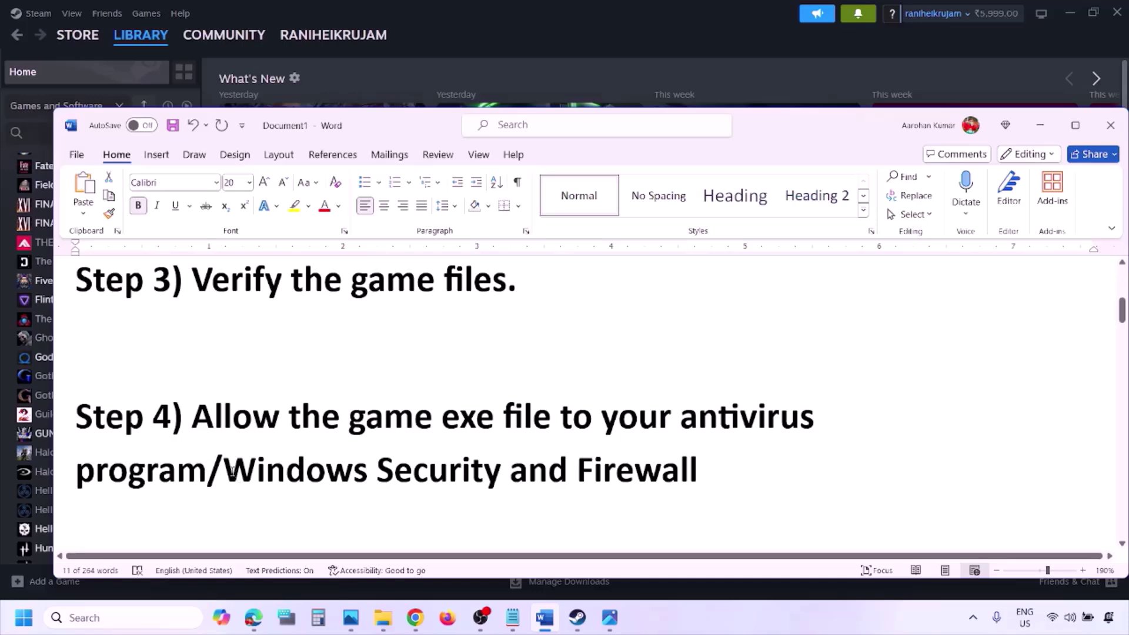
left_click_drag(227, 471, 509, 470)
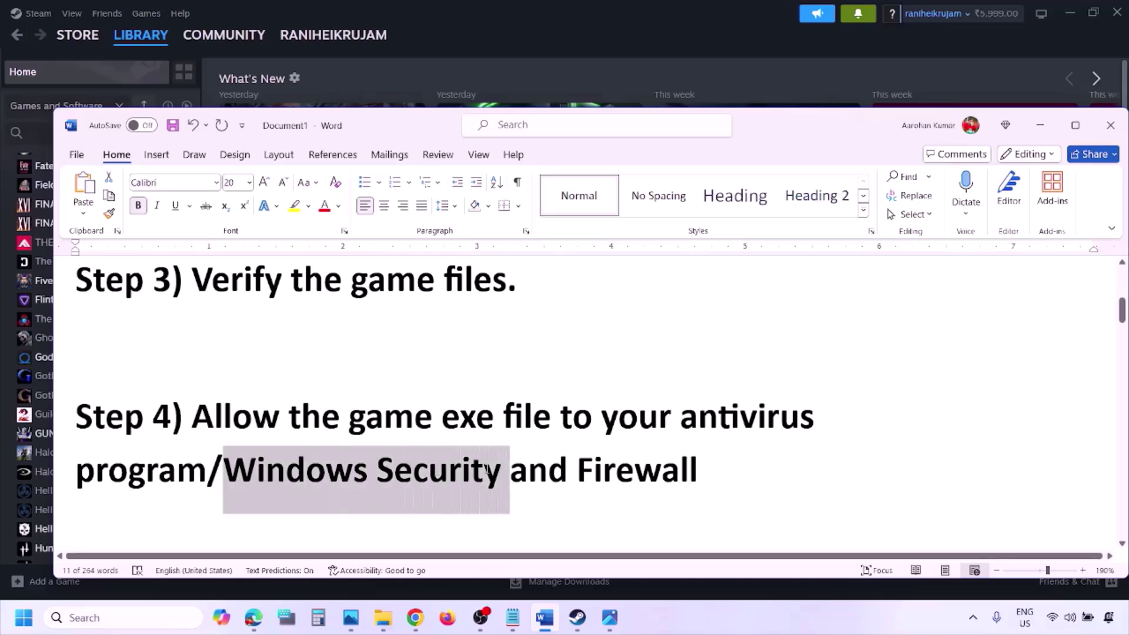
Switch to Windows Settings and open Virus & threat protection from the Windows Security page under Privacy & security
left_click(749, 629)
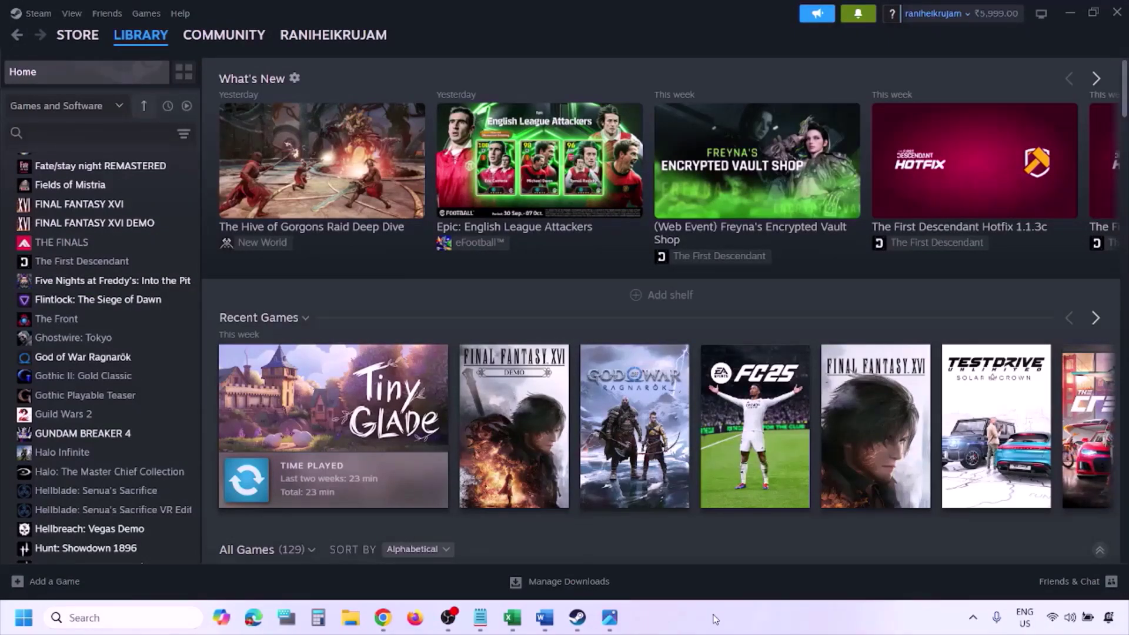
key("super+i")
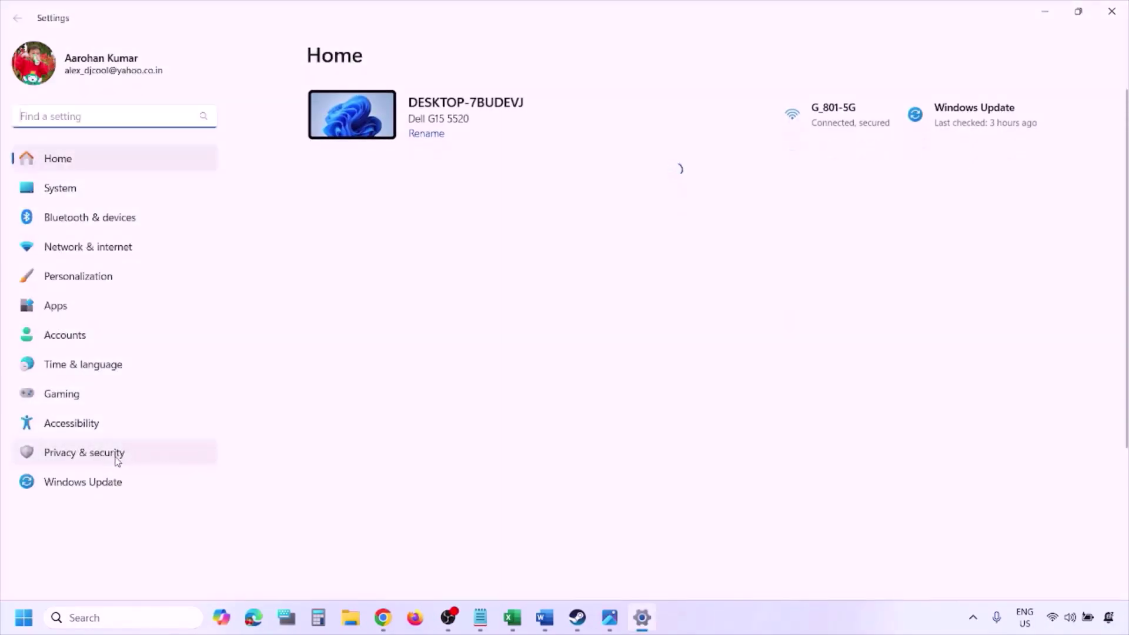
left_click(117, 460)
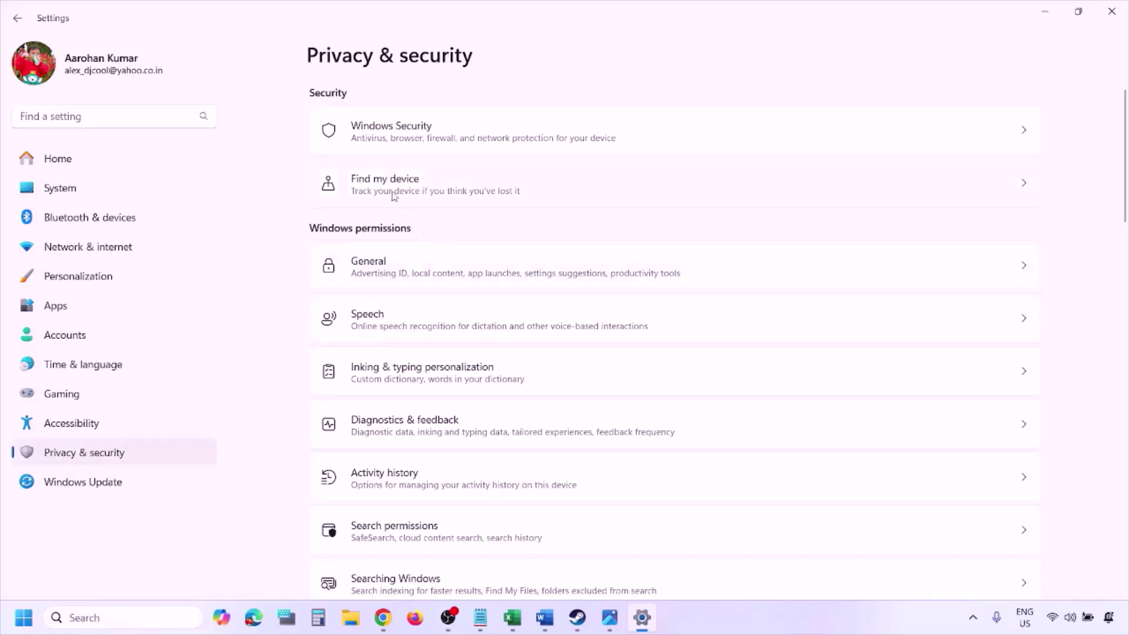
left_click(407, 139)
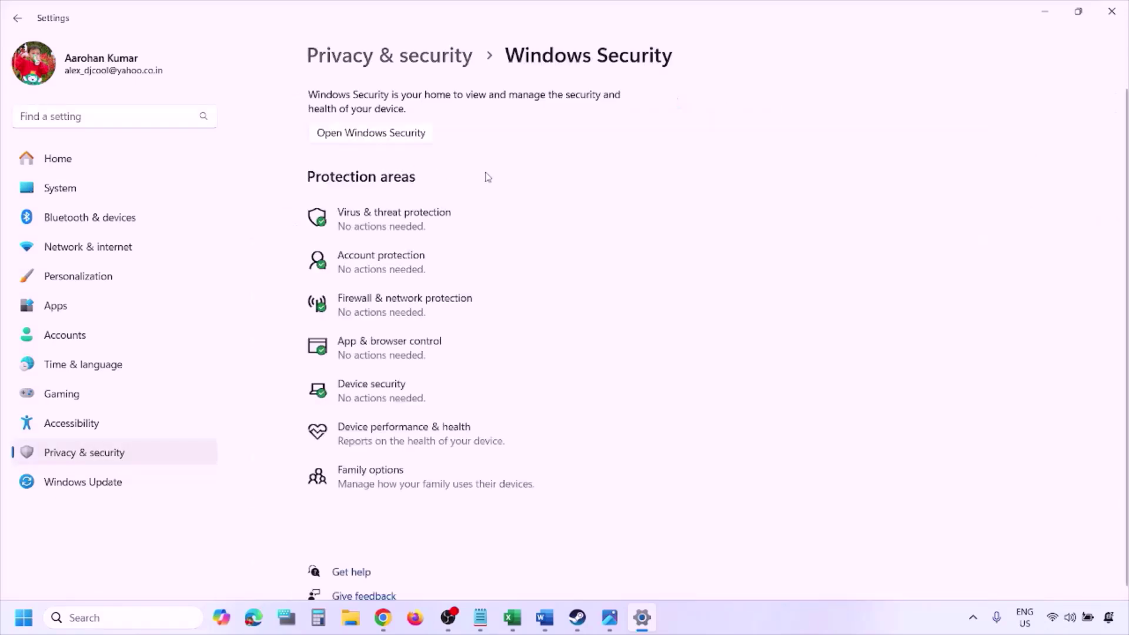
left_click(413, 228)
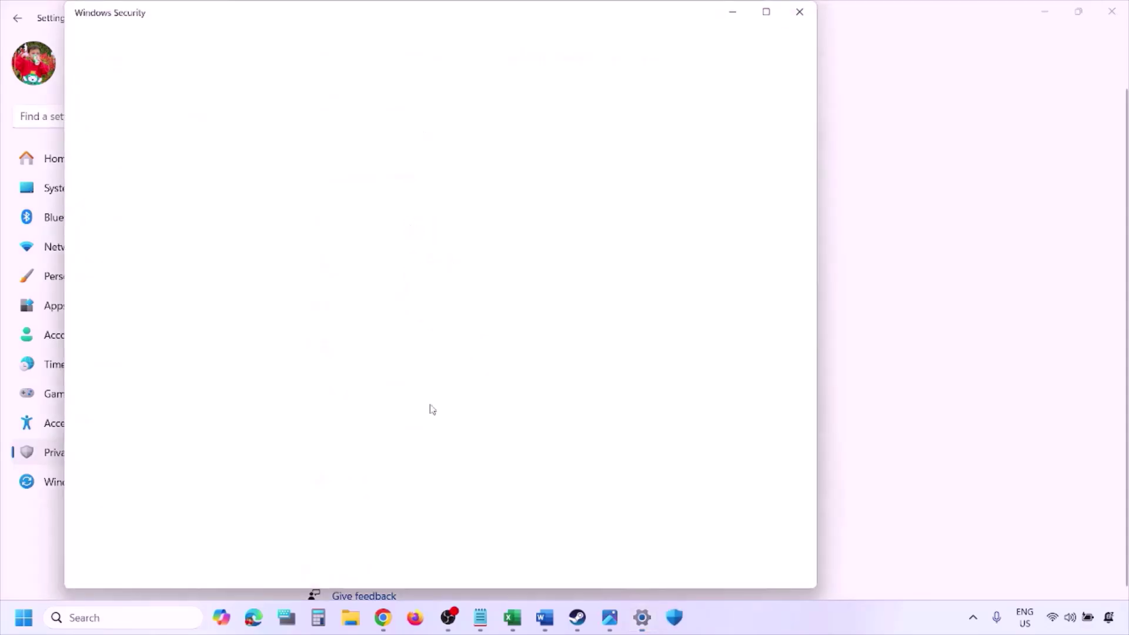
Open the ransomware protection settings and show the apps allowed through Controlled folder access
scroll(428, 408, "down", 5)
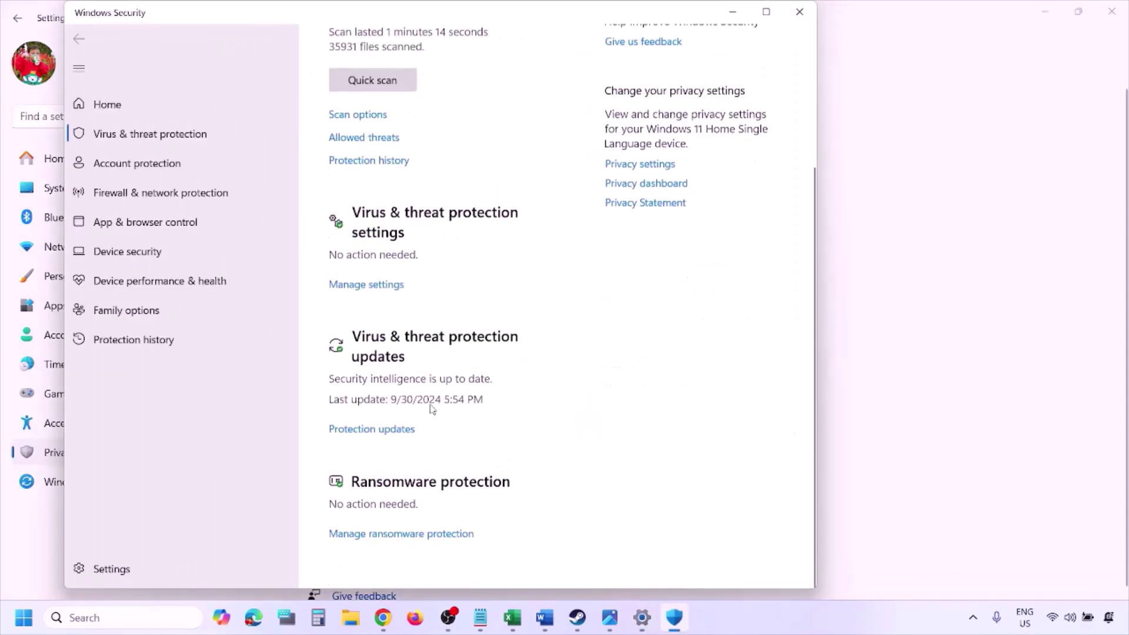
left_click(417, 533)
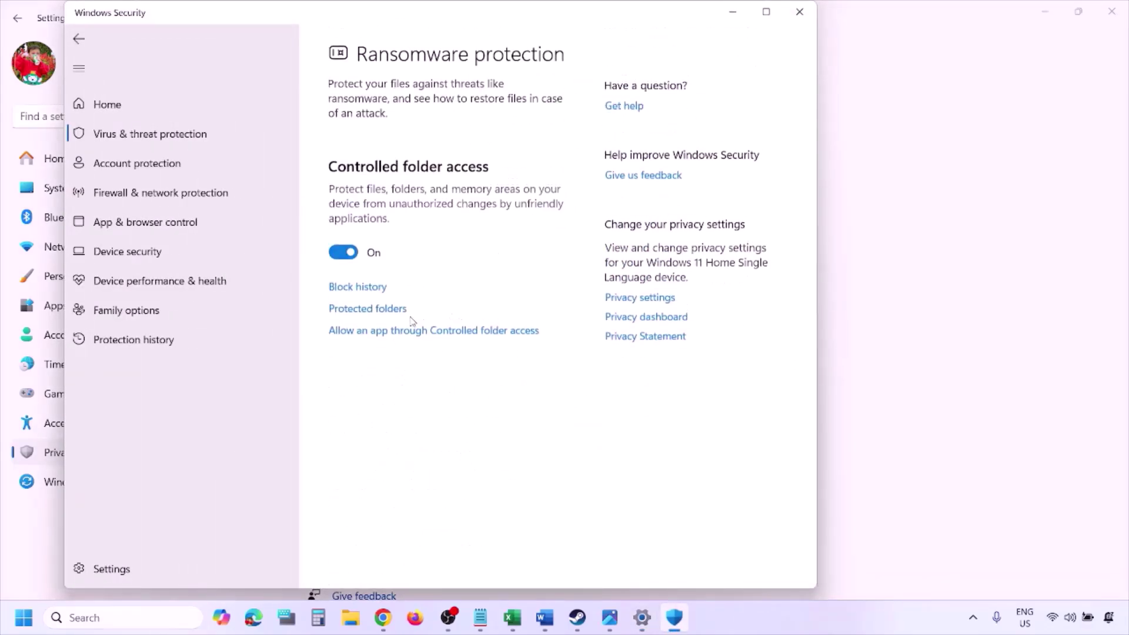
left_click(428, 331)
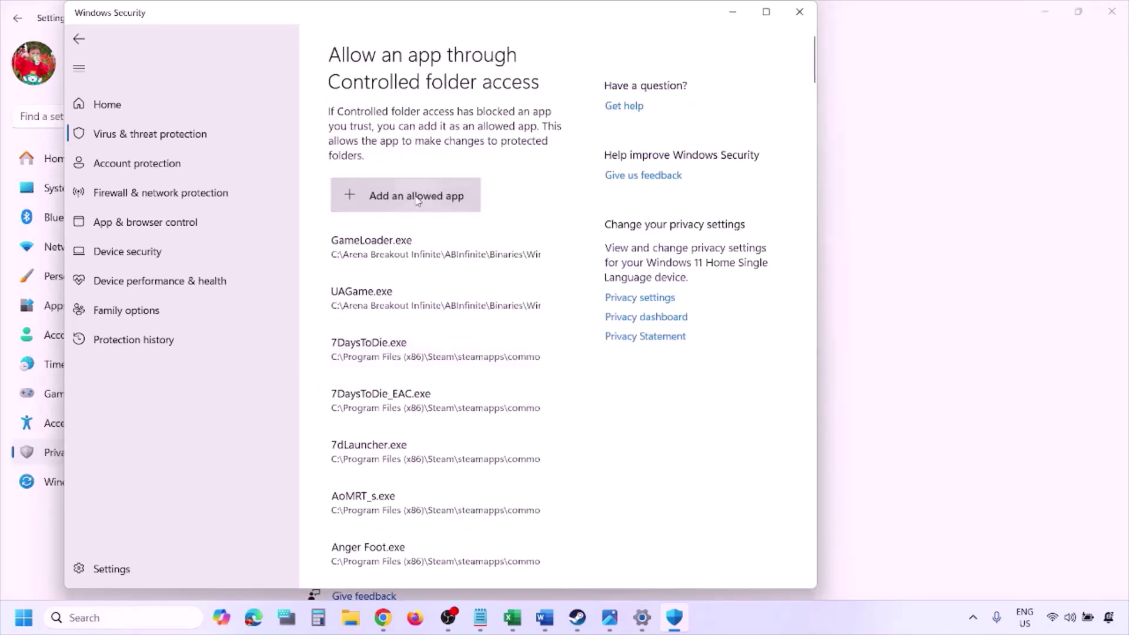
Start adding an allowed app, browse to C:\Program Files (x86)\Steam\steamapps for the game, and cancel the file selection
left_click(425, 192)
left_click(424, 258)
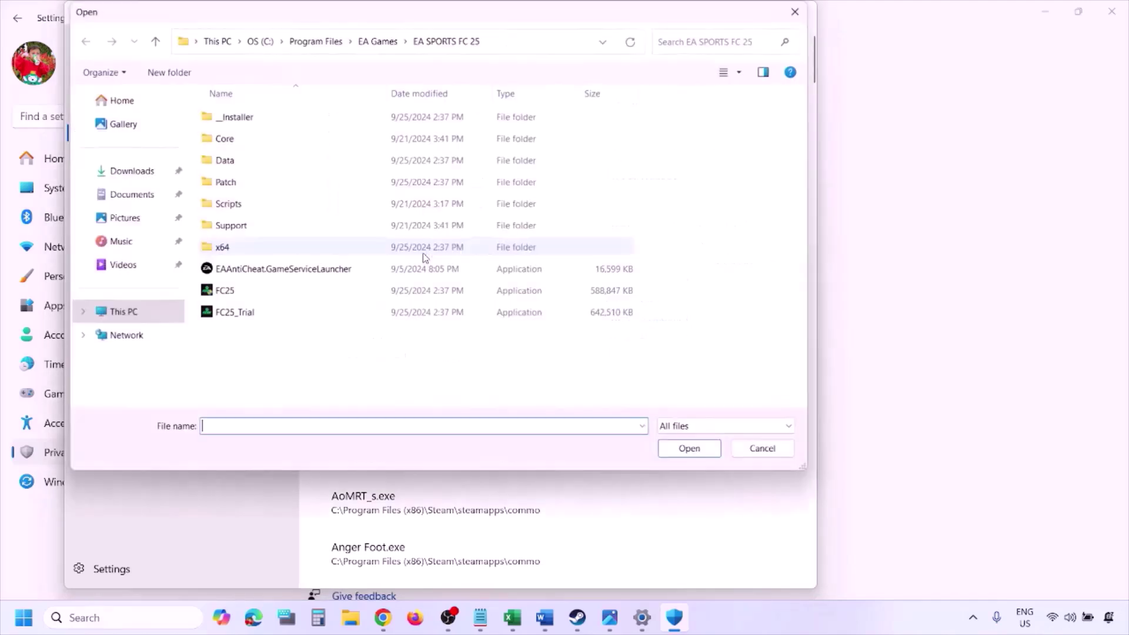
left_click(124, 311)
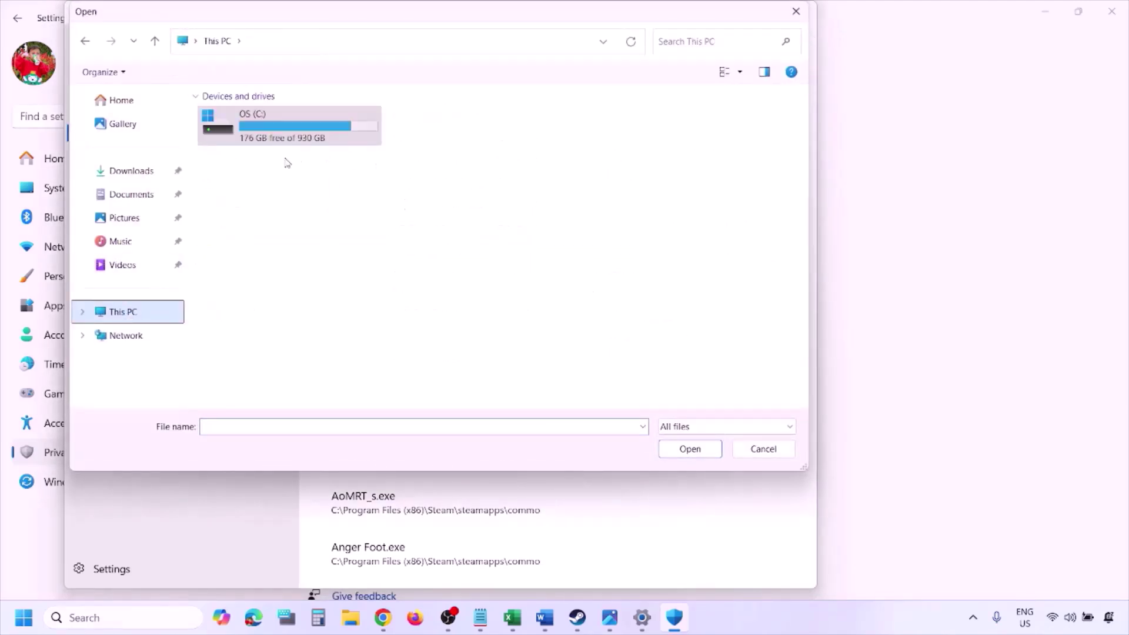
double_click(294, 134)
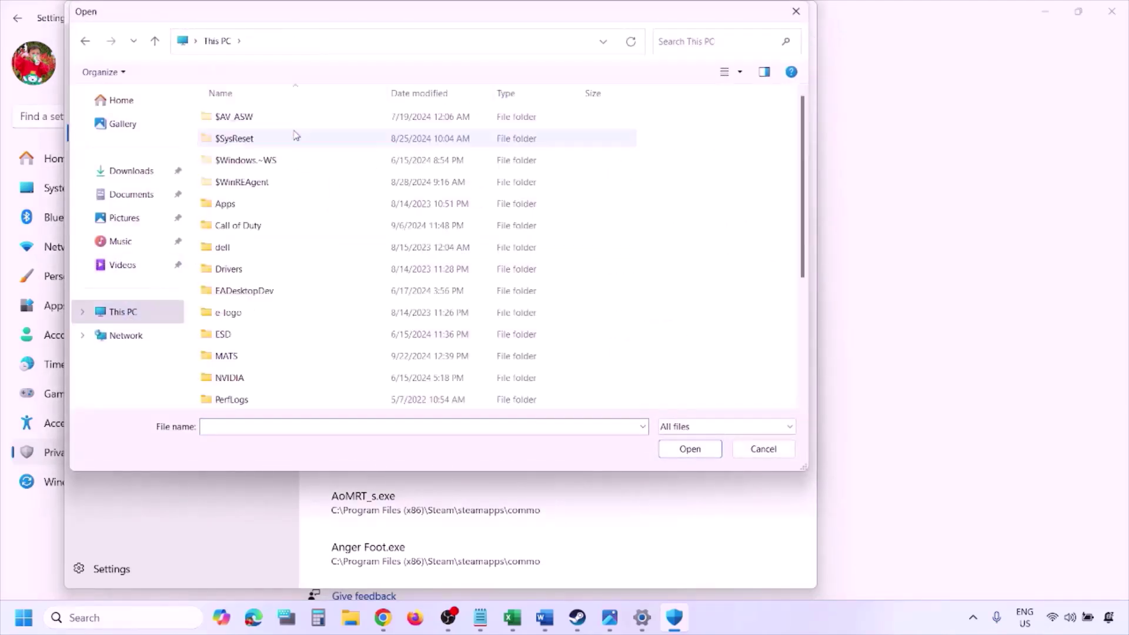
scroll(293, 137, "down", 3)
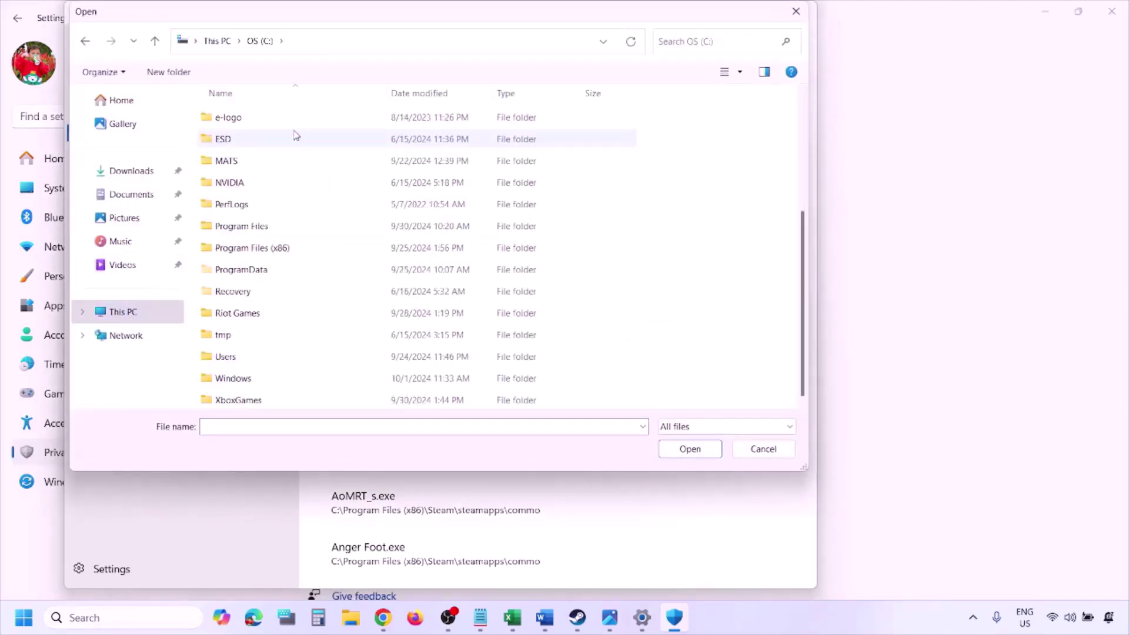
double_click(283, 248)
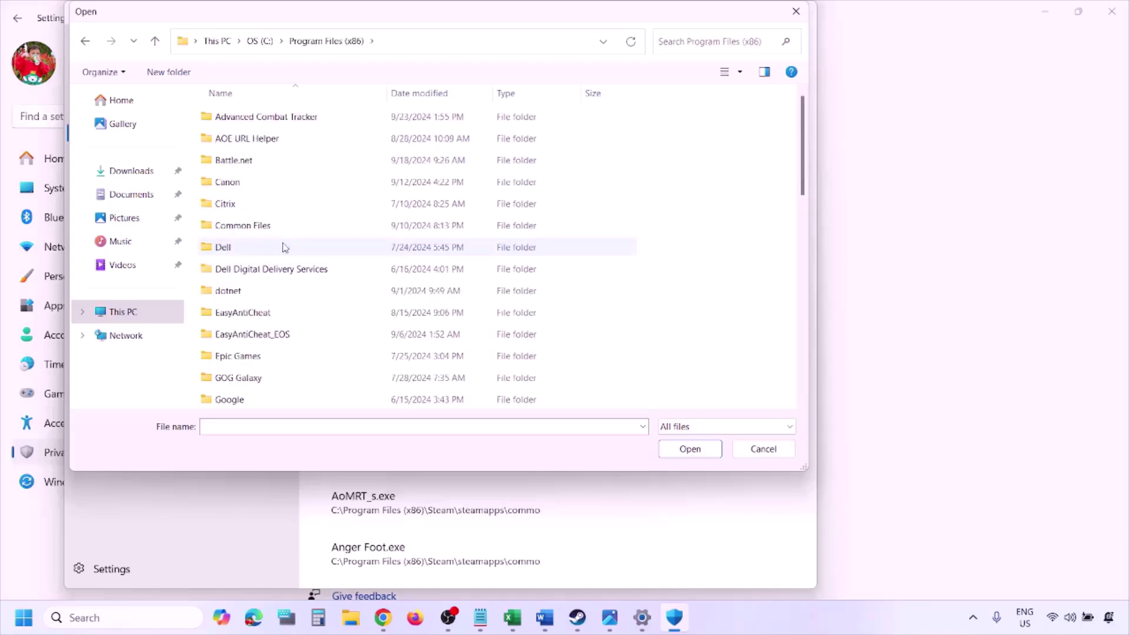
scroll(285, 247, "down", 4)
scroll(284, 246, "down", 4)
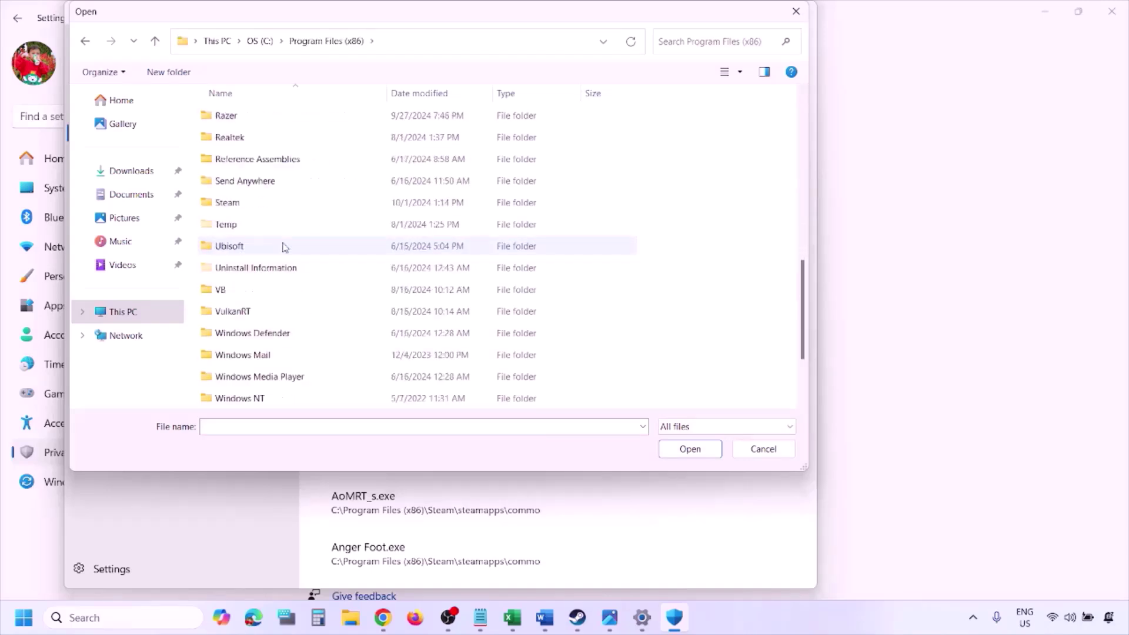
double_click(251, 203)
scroll(259, 257, "down", 4)
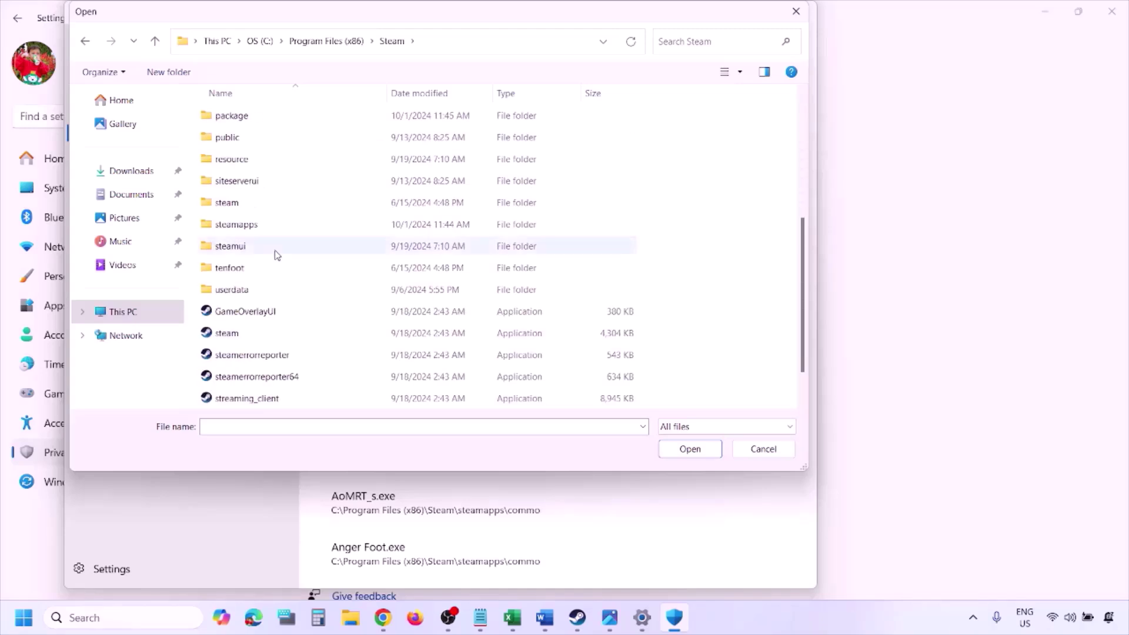
left_click(258, 225)
double_click(258, 225)
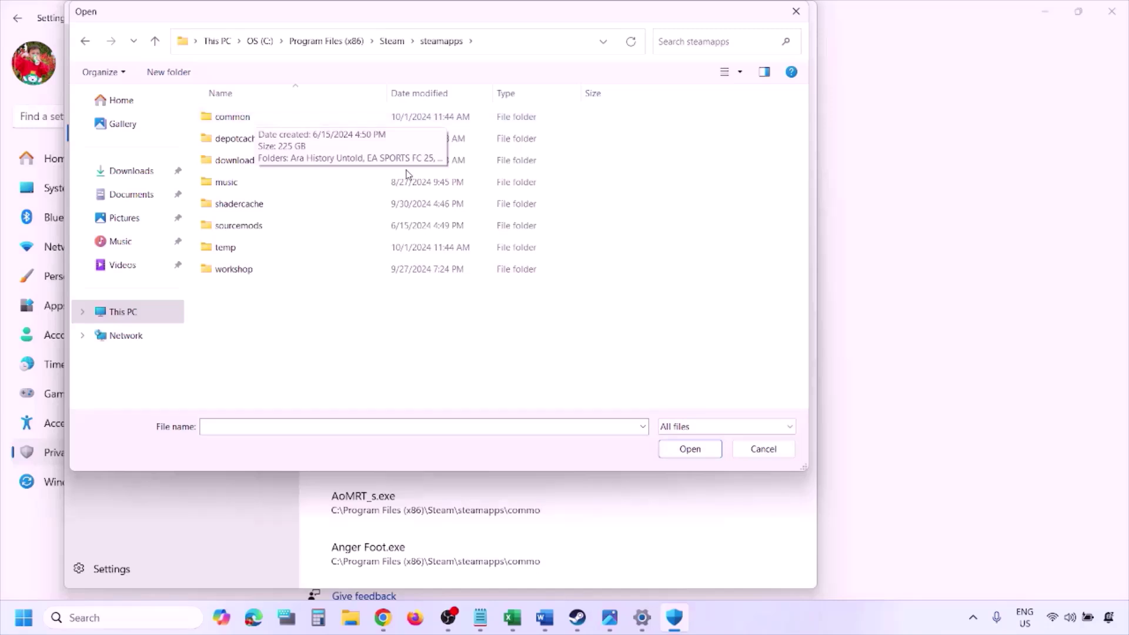
left_click(763, 449)
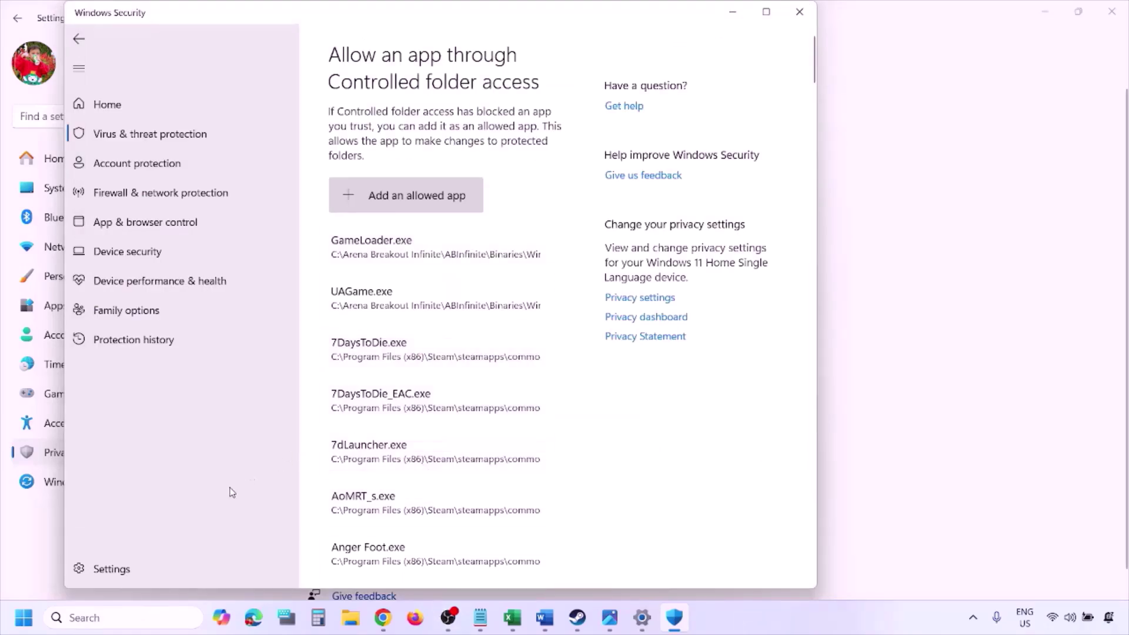
Find and open Control Panel, and go to Windows Defender Firewall under System and Security
left_click(117, 617)
type("ontrol")
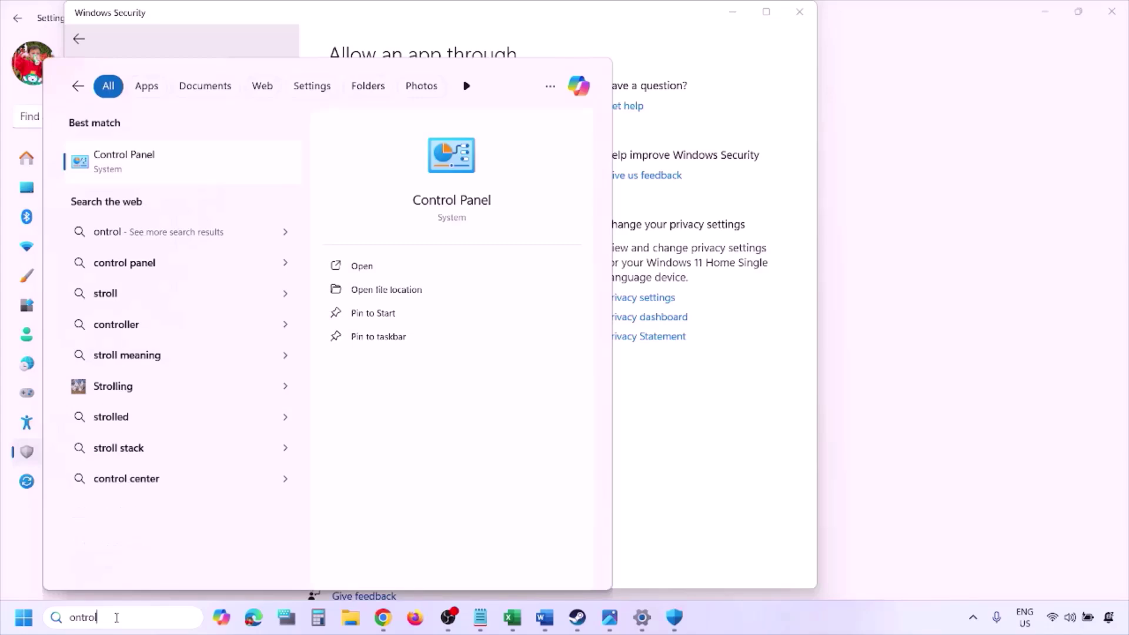
key("Return")
left_click(389, 117)
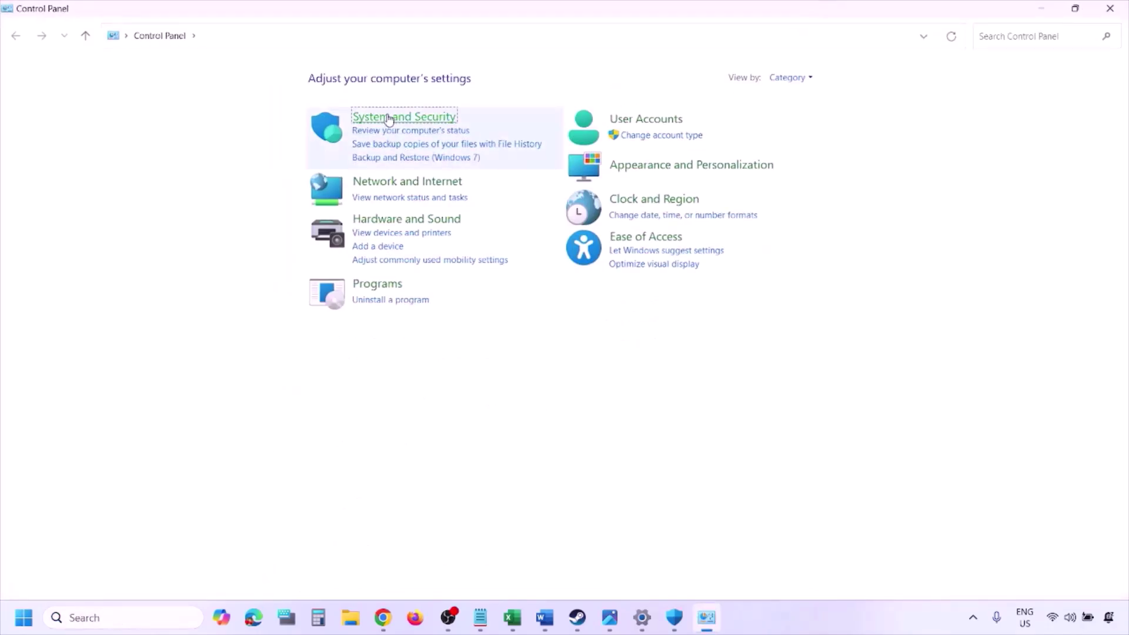
left_click(304, 127)
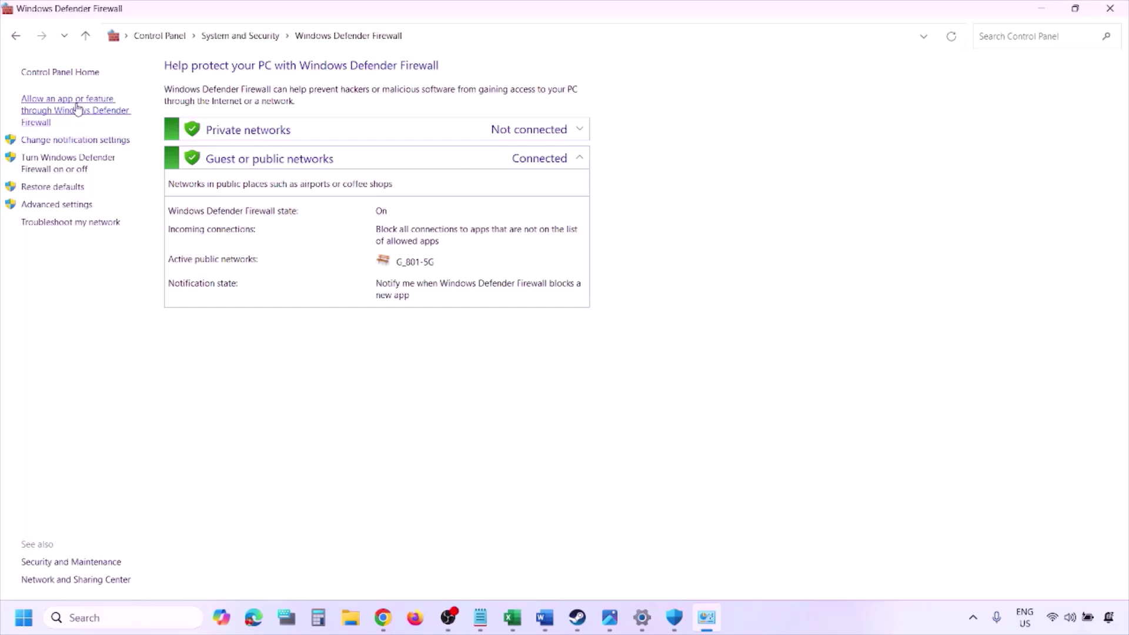
Open the list of apps allowed through Windows Defender Firewall and unlock its settings for changes
left_click(77, 110)
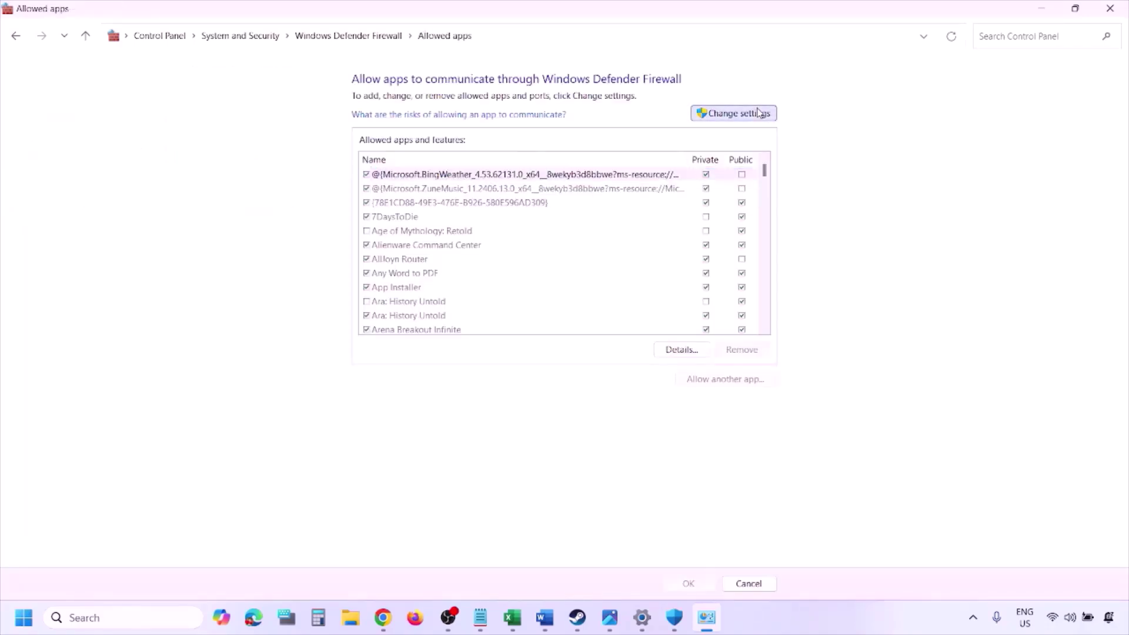
left_click(758, 113)
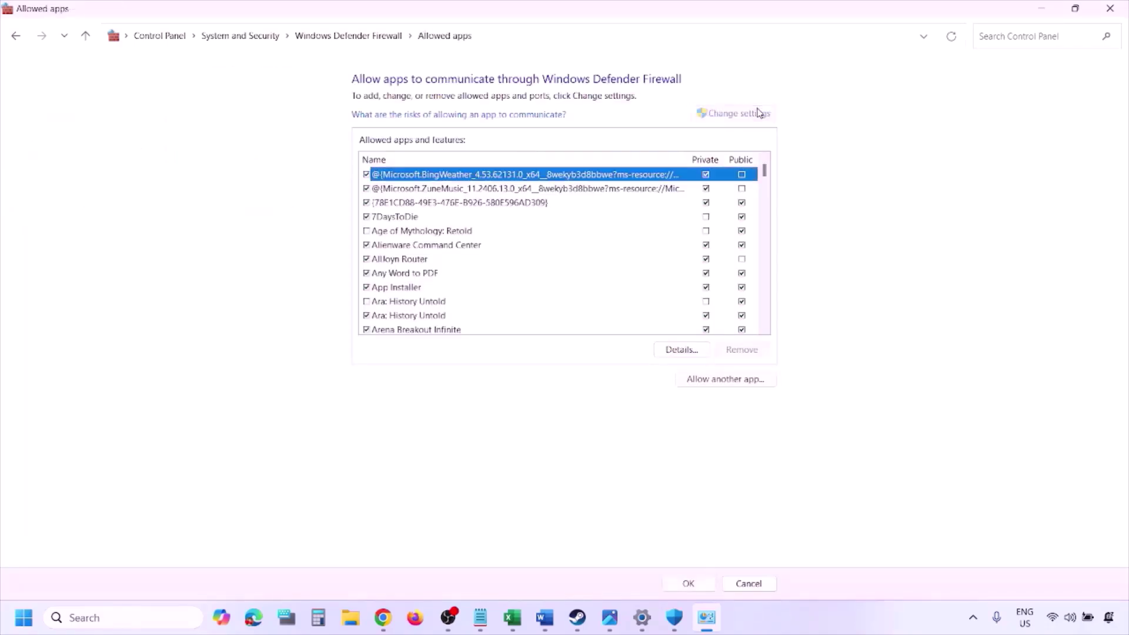
Start allowing another app, browse This PC for the game's executable, and cancel out, closing the firewall window
left_click(726, 380)
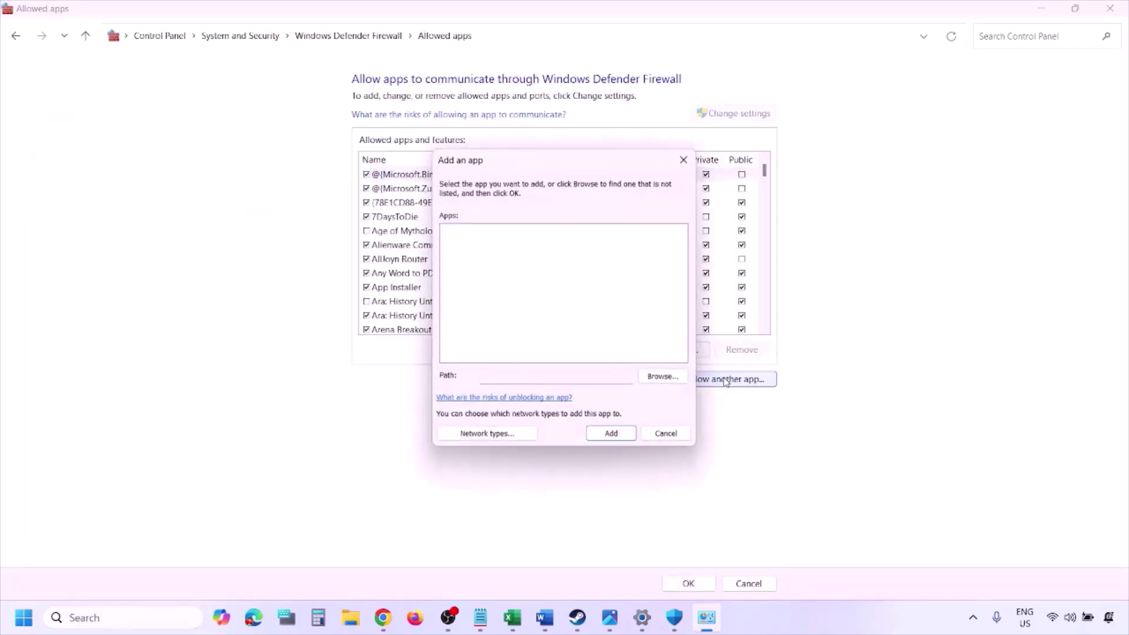
left_click(666, 378)
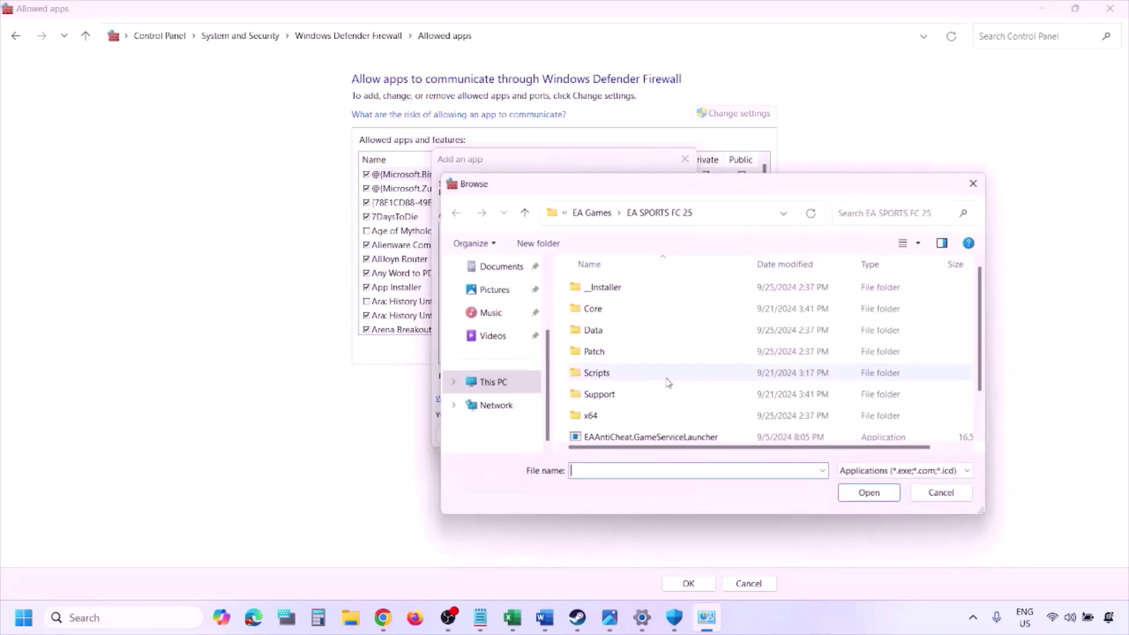
left_click(517, 388)
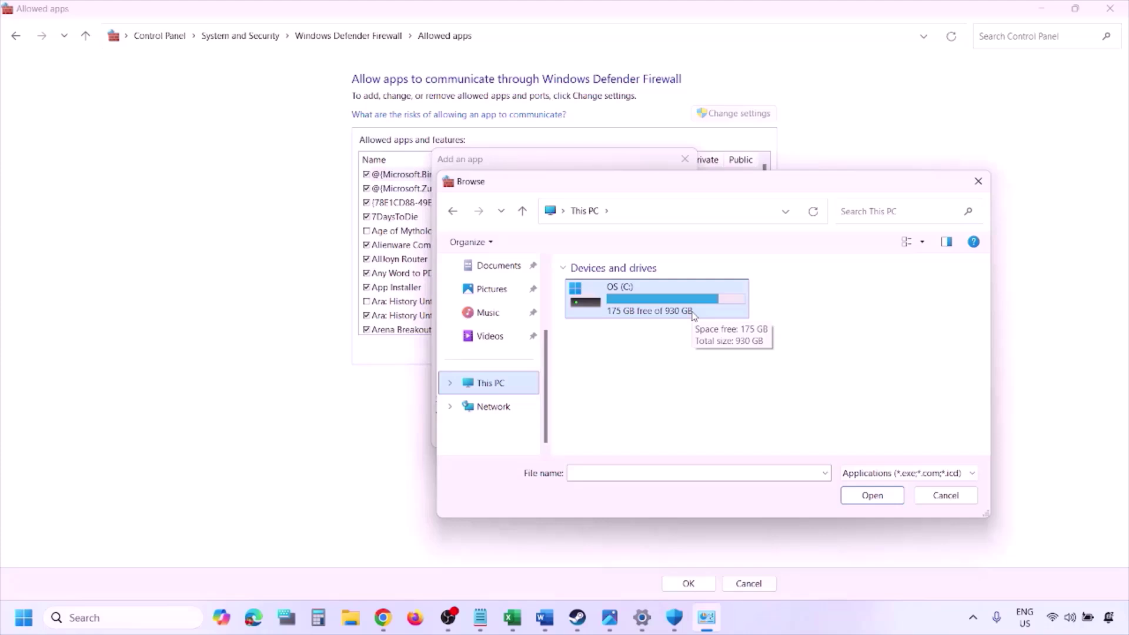
left_click(866, 497)
left_click(930, 501)
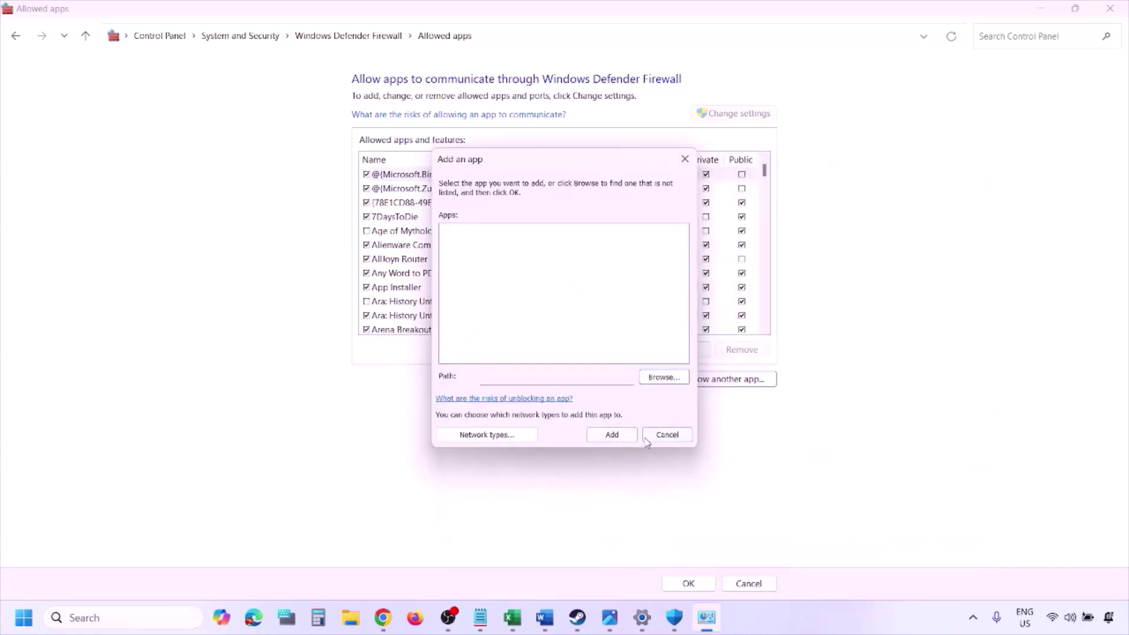
left_click(664, 436)
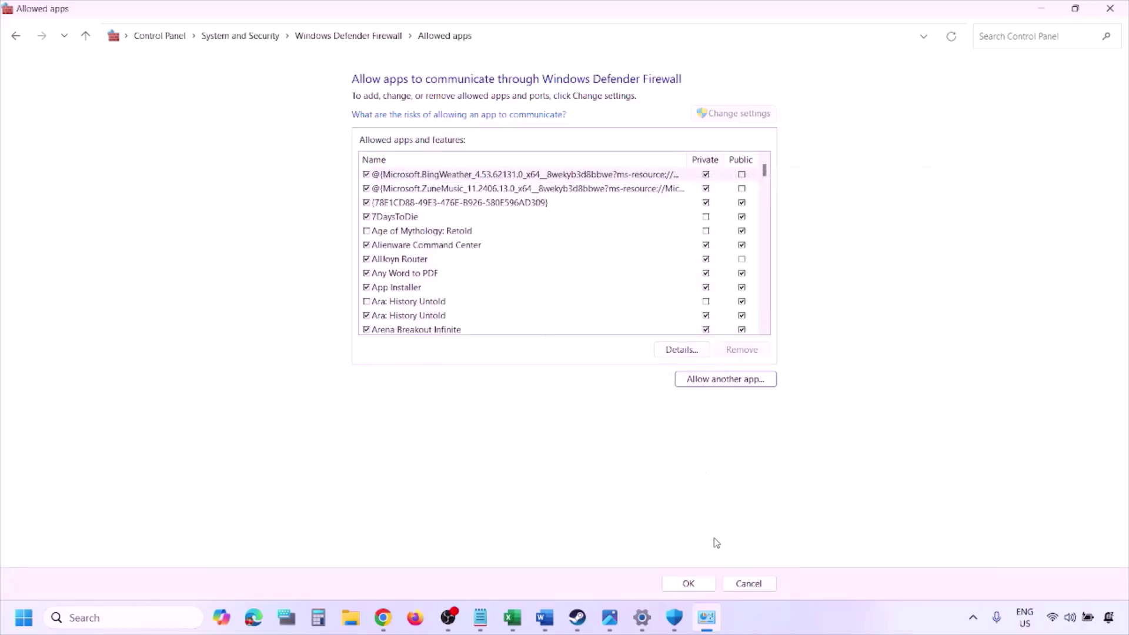
left_click(1118, 9)
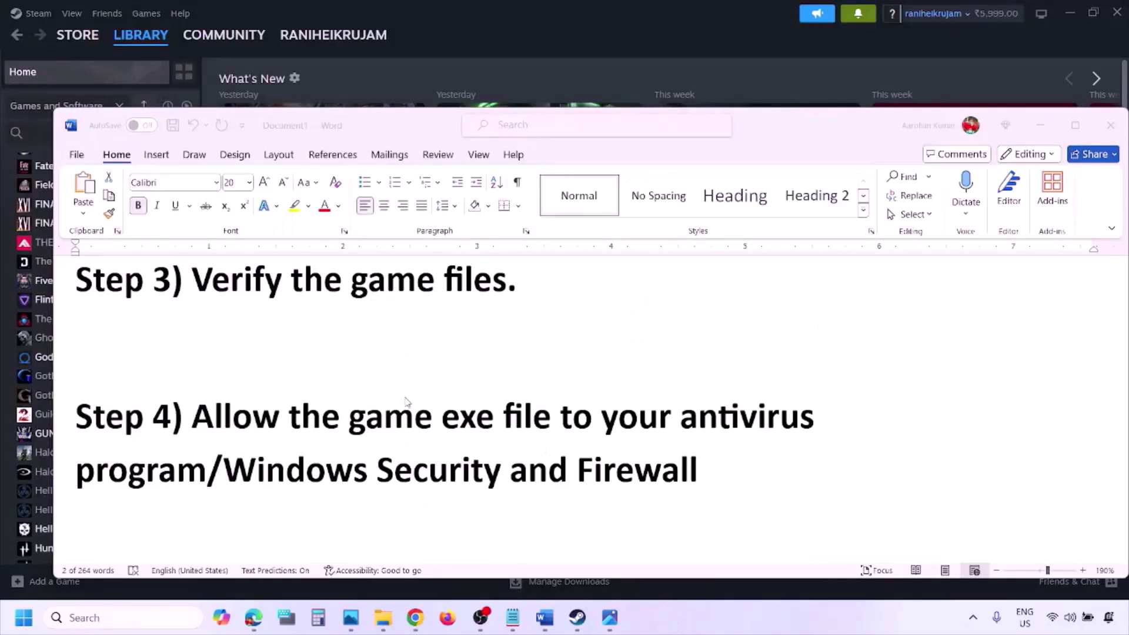
Read Step 5 in the Word document on cleanly installing the graphics driver, selecting text in the NVIDIA and AMD links
scroll(405, 402, "down", 4)
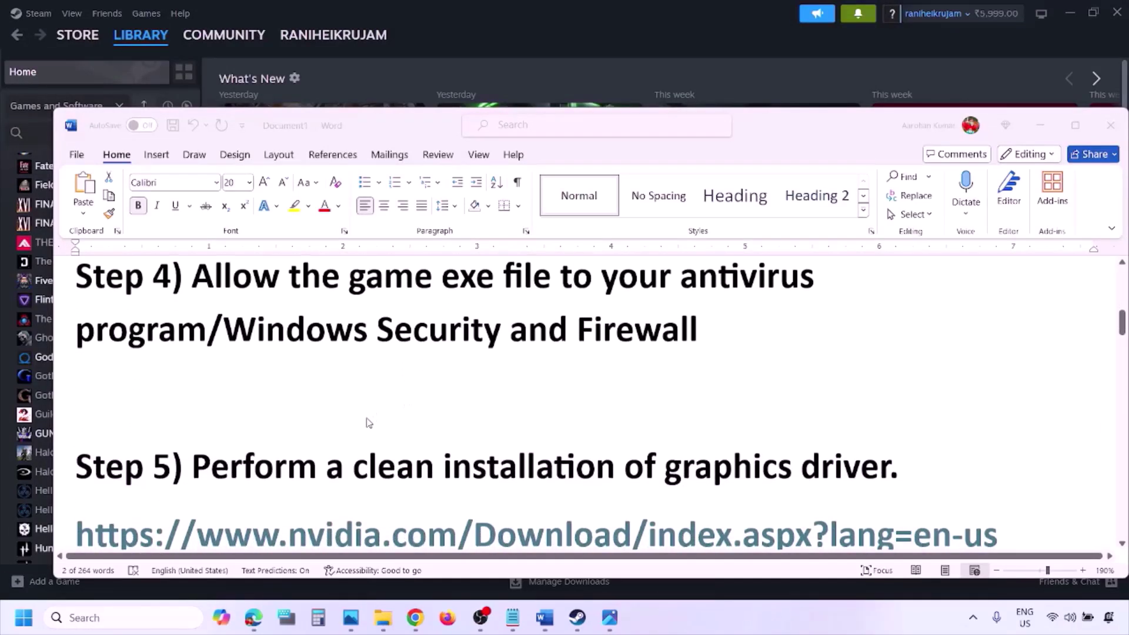
double_click(279, 383)
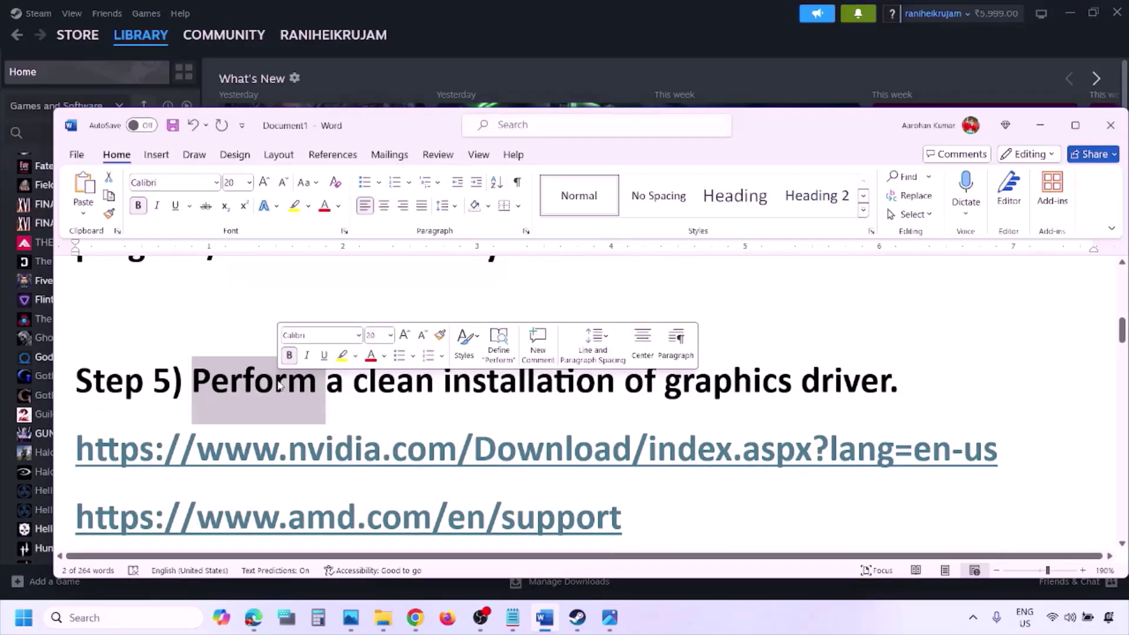
left_click_drag(252, 450, 406, 461)
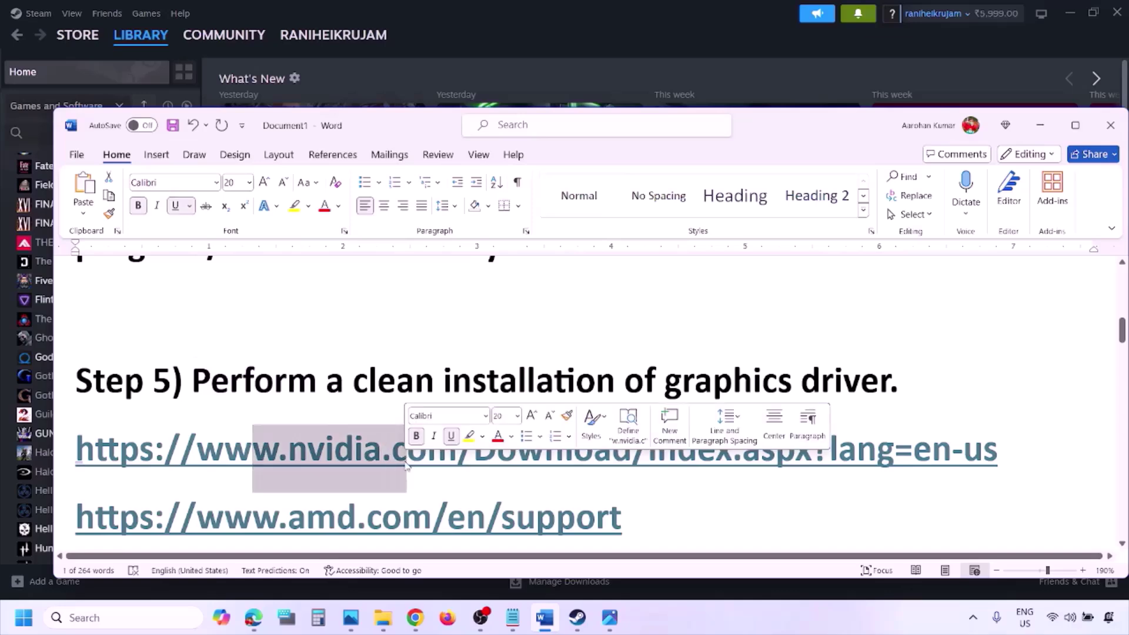
scroll(405, 461, "down", 1)
left_click_drag(252, 473, 592, 504)
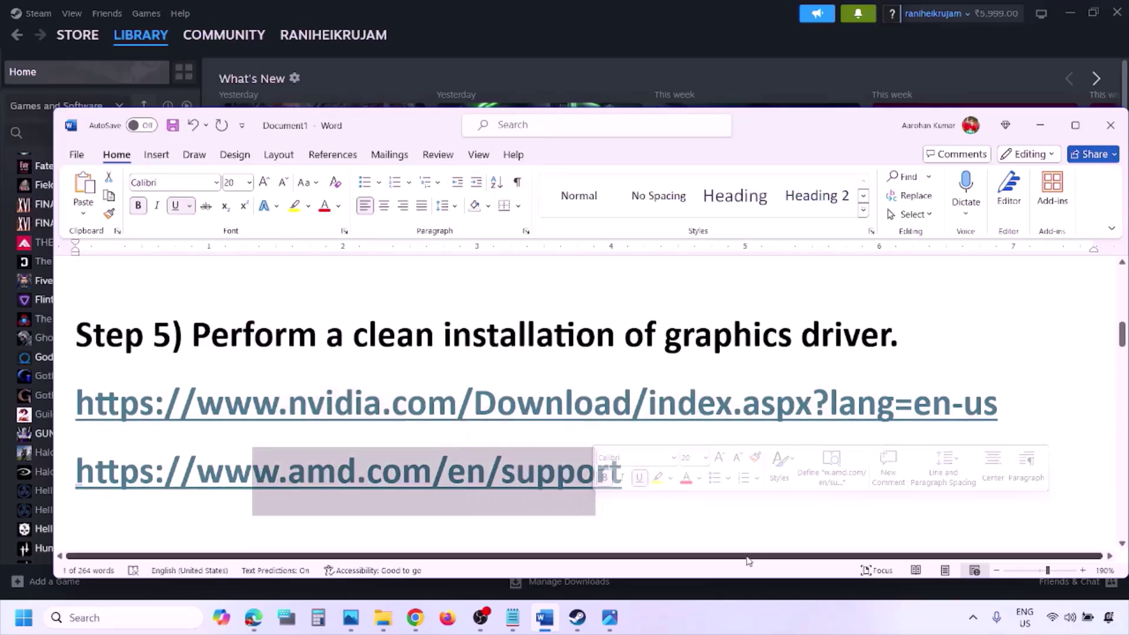
Switch to the NVIDIA drivers page in Chrome and search for the GeForce RTX 3050 Laptop GPU driver with Windows 11 selected
left_click(742, 609)
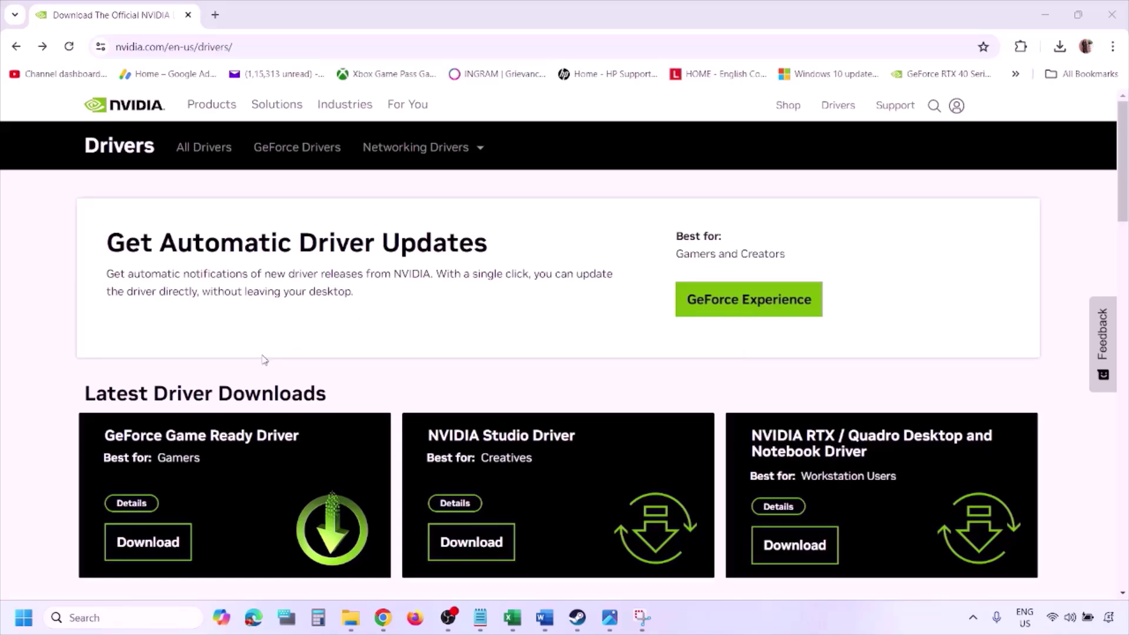
scroll(265, 360, "down", 10)
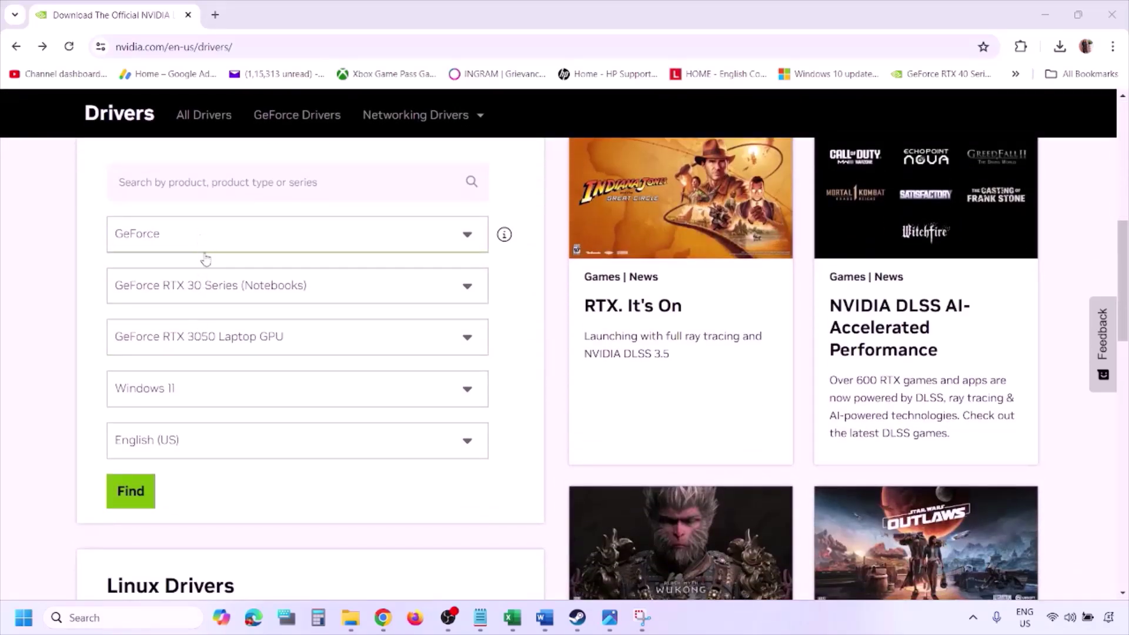
left_click(187, 394)
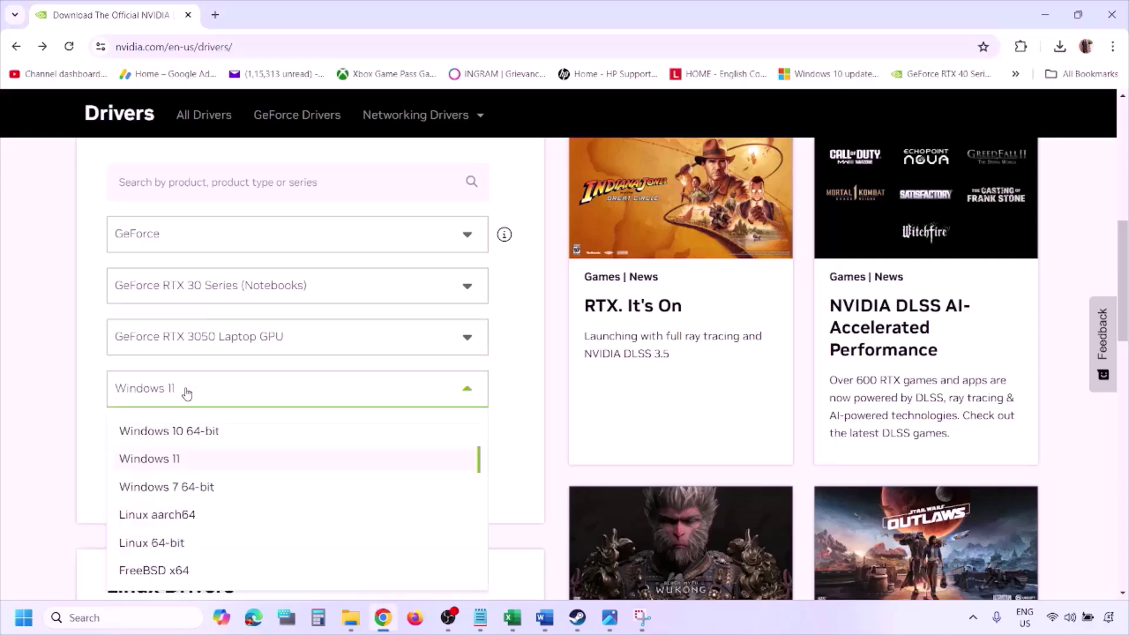
left_click(166, 461)
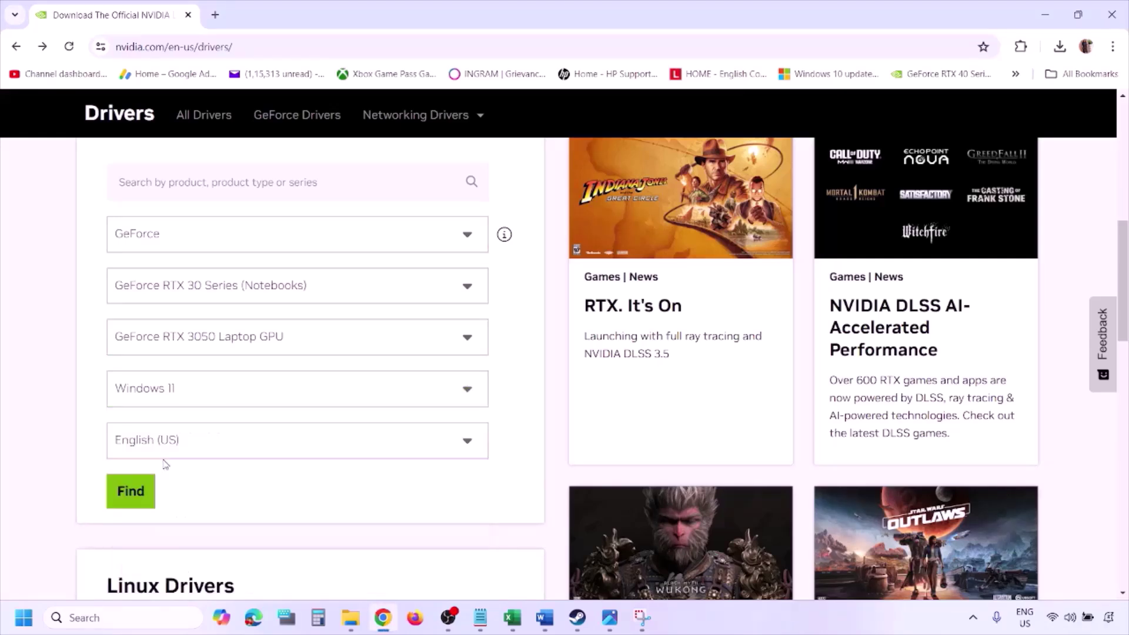
left_click(130, 492)
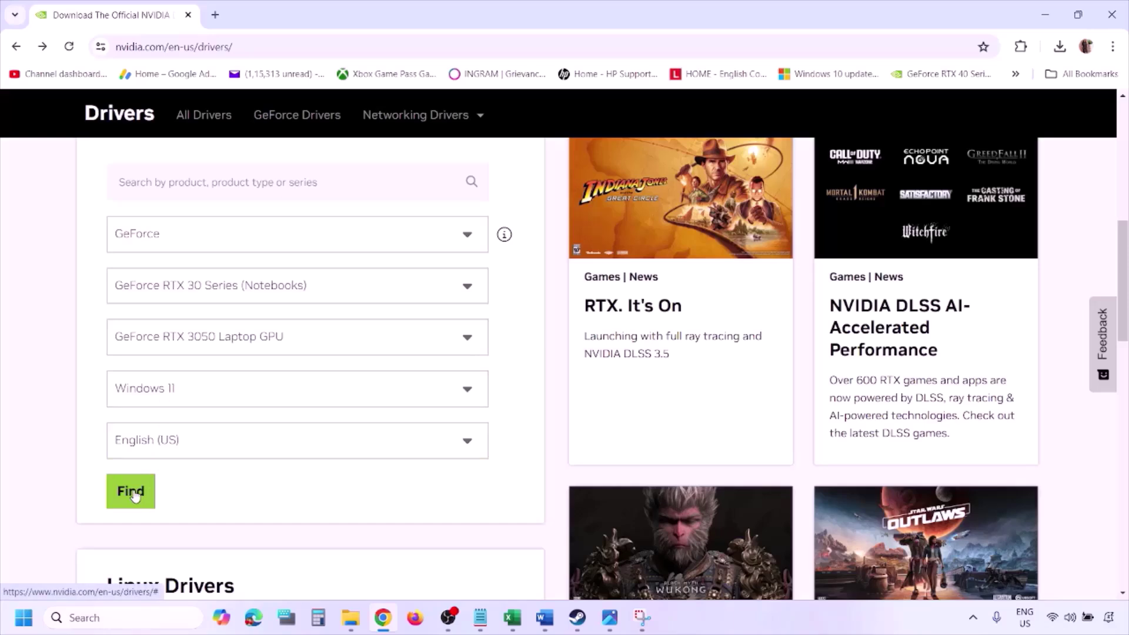
Switch to Photos and view images 1.png to 5.png, examining the driver download and the custom clean installation options
left_click(609, 617)
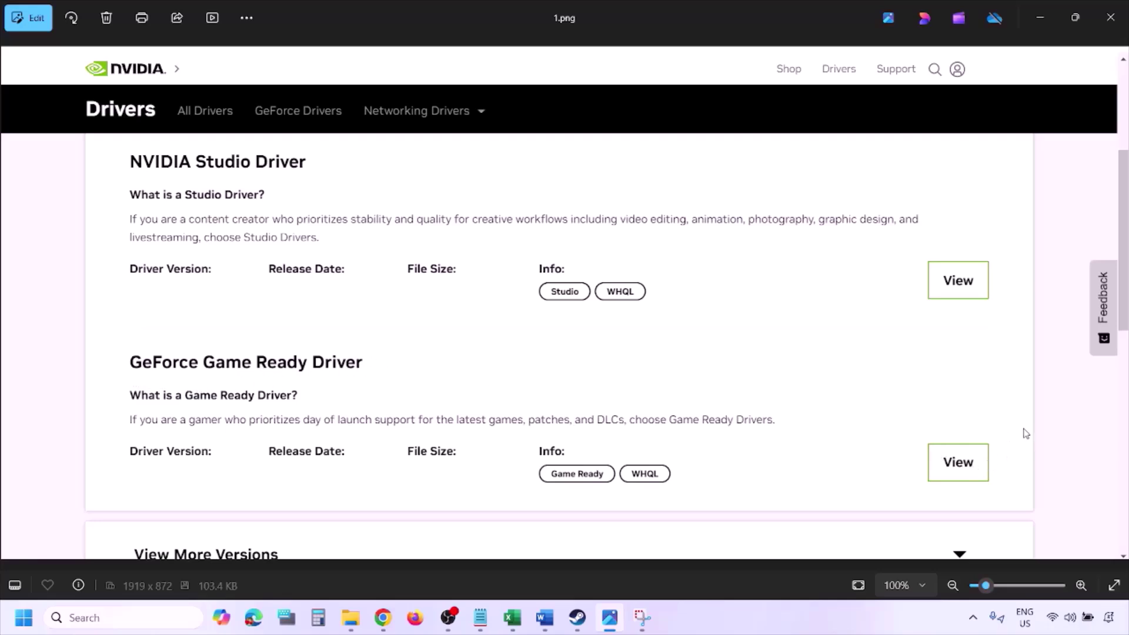
key("Right")
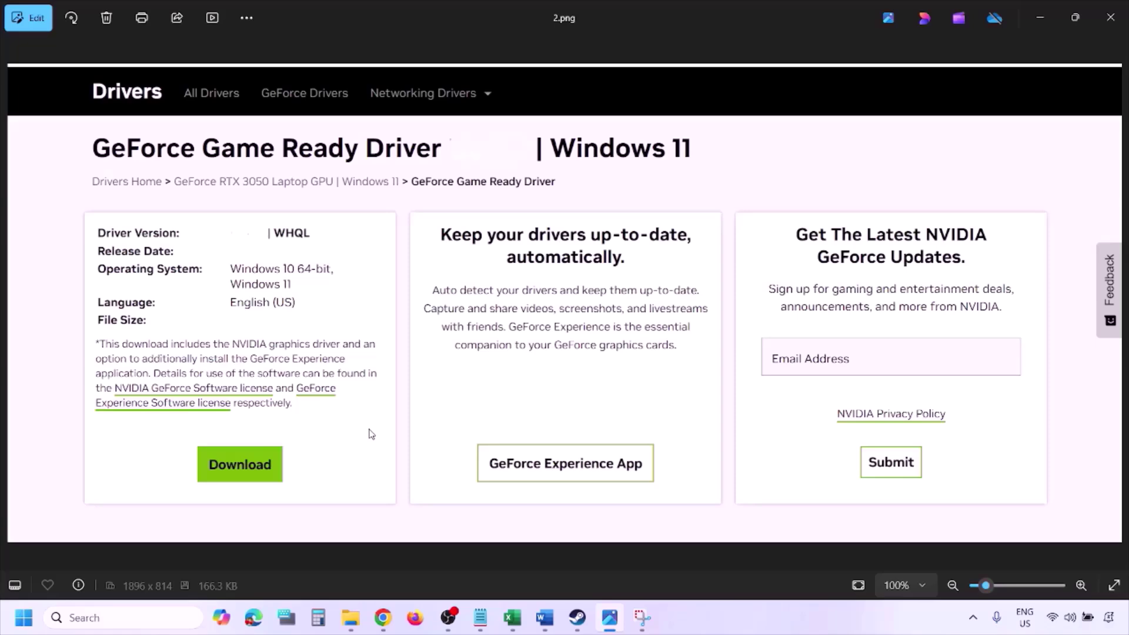
key("Right")
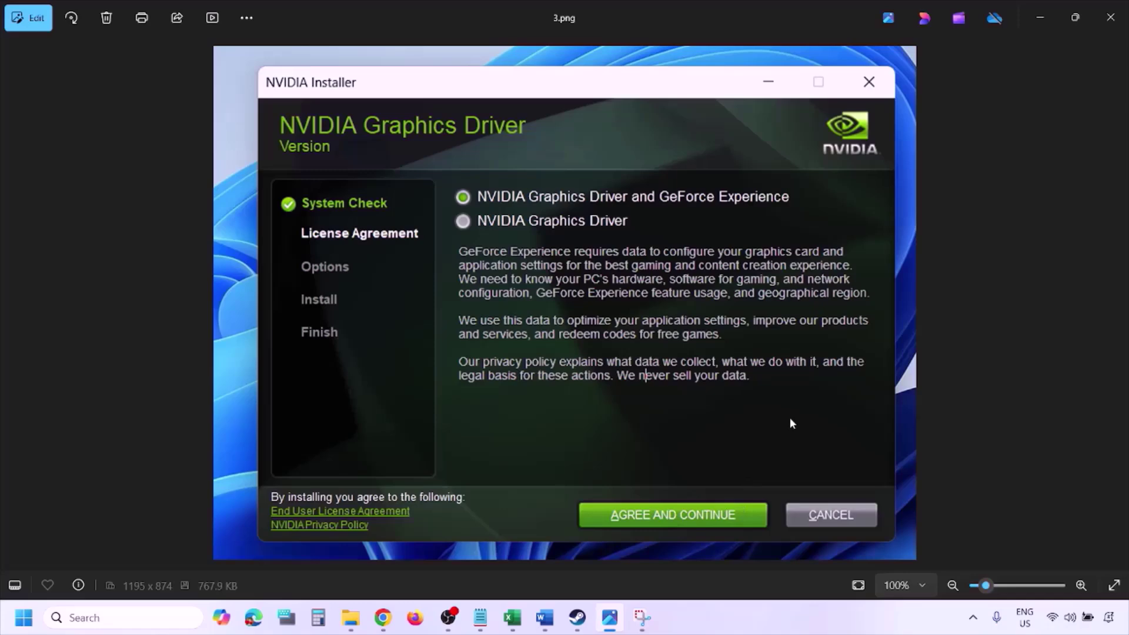
key("Right")
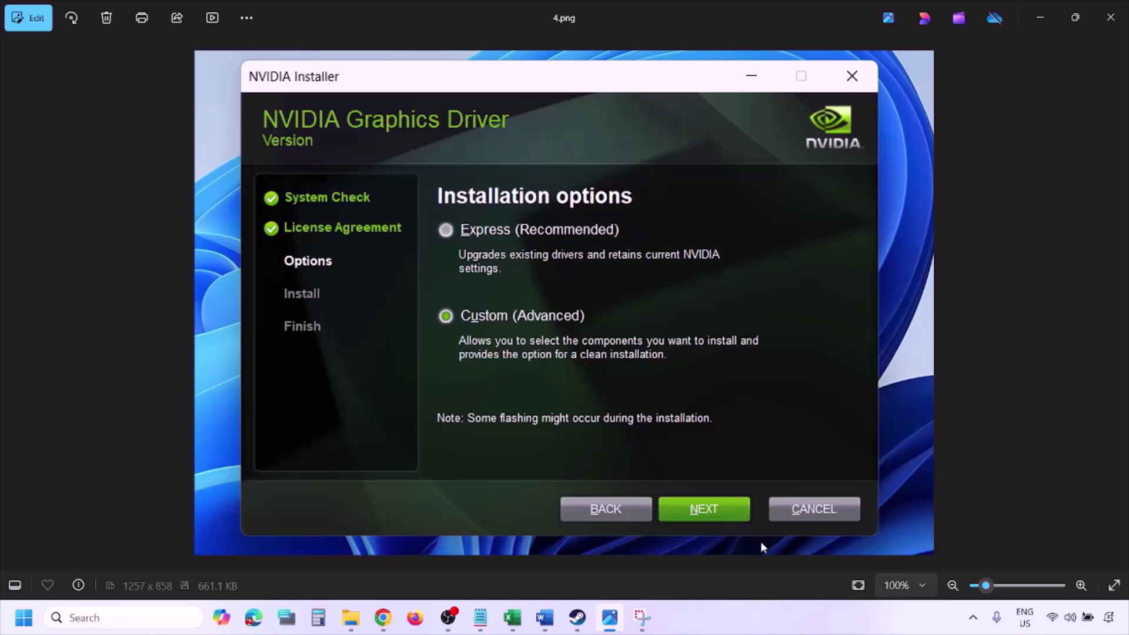
key("Right")
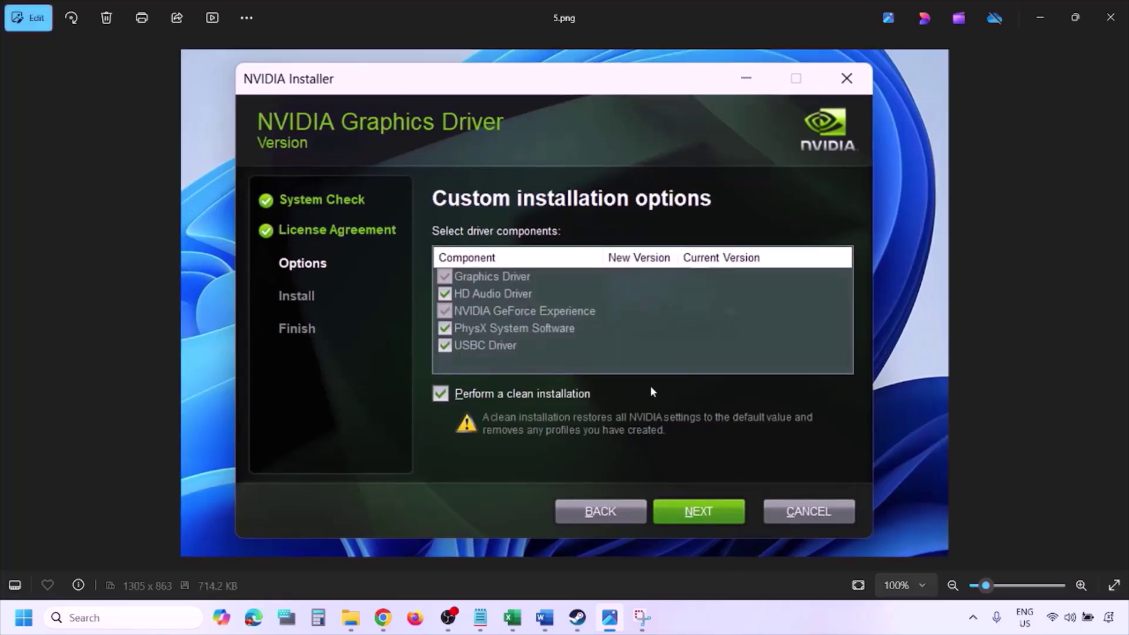